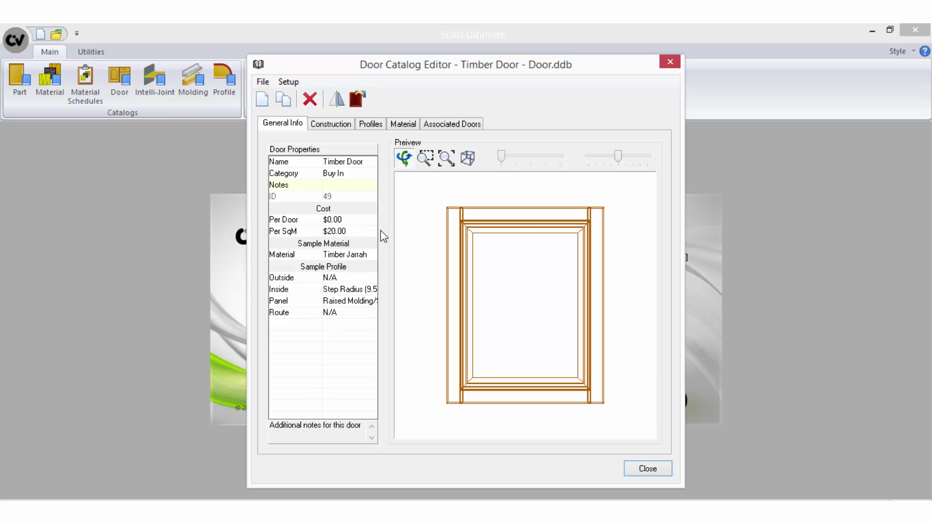
Step: Review the Timber Door's Raised Molding profile costs per door and per SqM, then its material costs
left_click(371, 124)
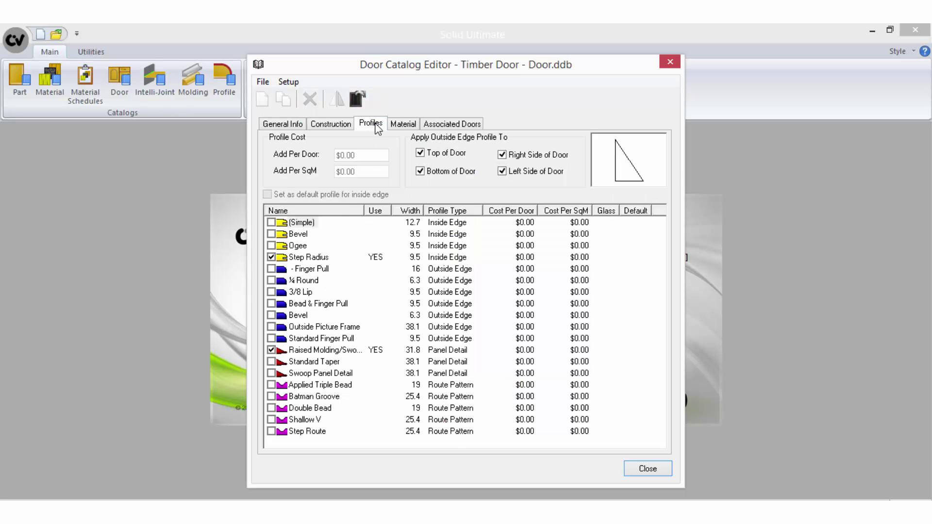
left_click(325, 350)
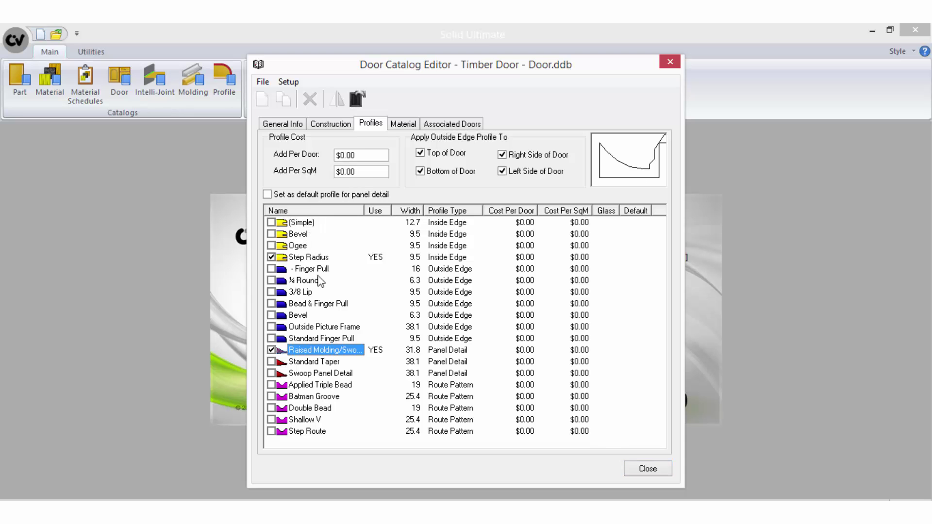
left_click(364, 155)
left_click(370, 170)
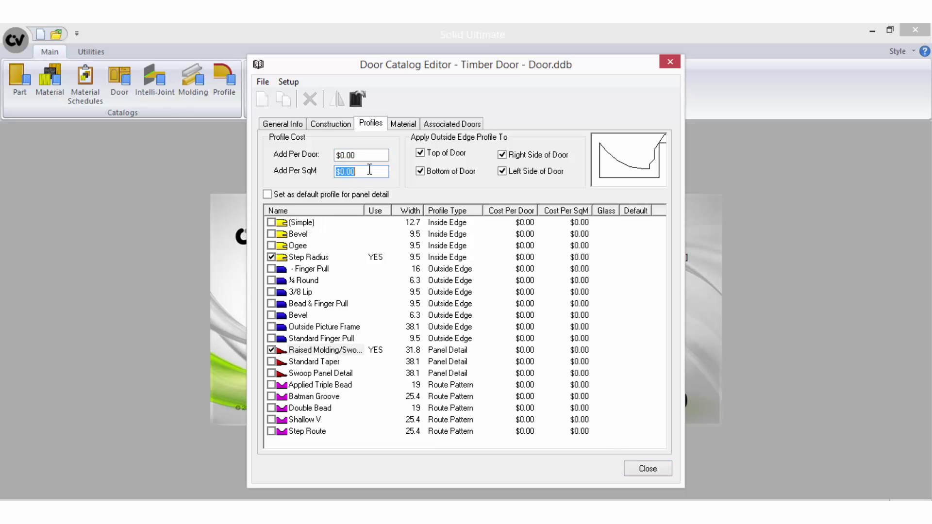
left_click(401, 125)
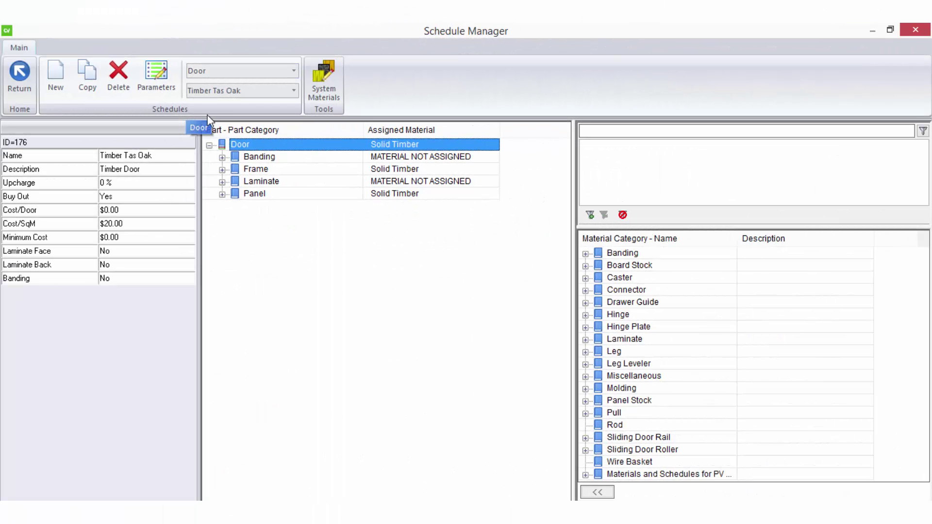
Step: Inspect the Door schedule's Buy Out setting and its Banding and Laminate part materials
left_click(163, 199)
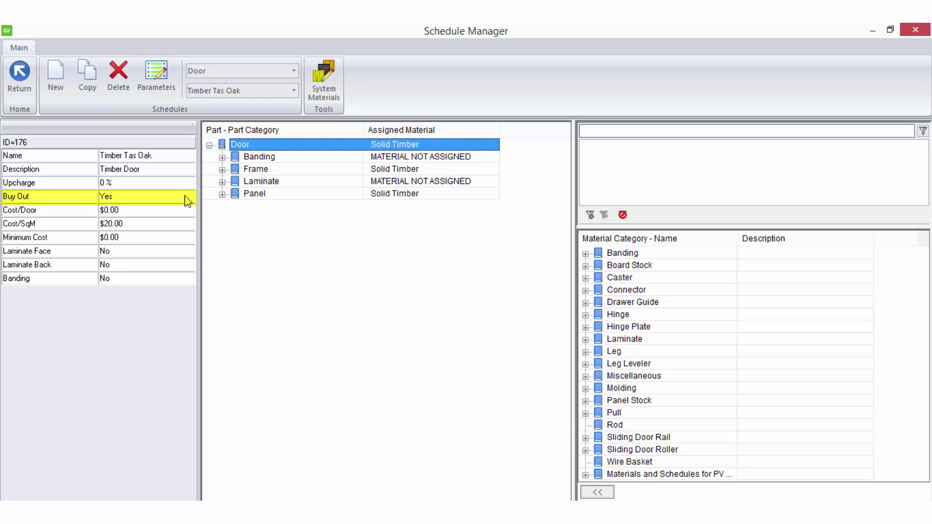
left_click(294, 72)
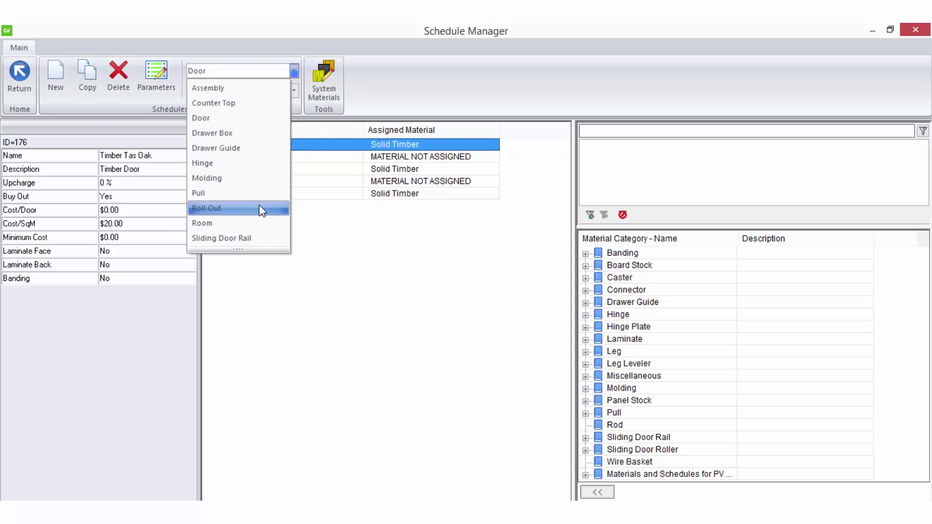
left_click(406, 78)
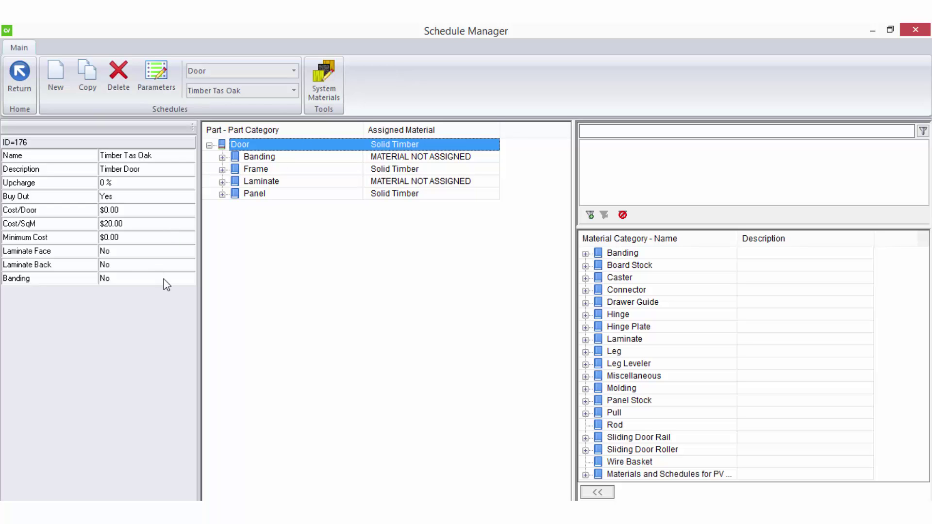
left_click(354, 158)
left_click(378, 184)
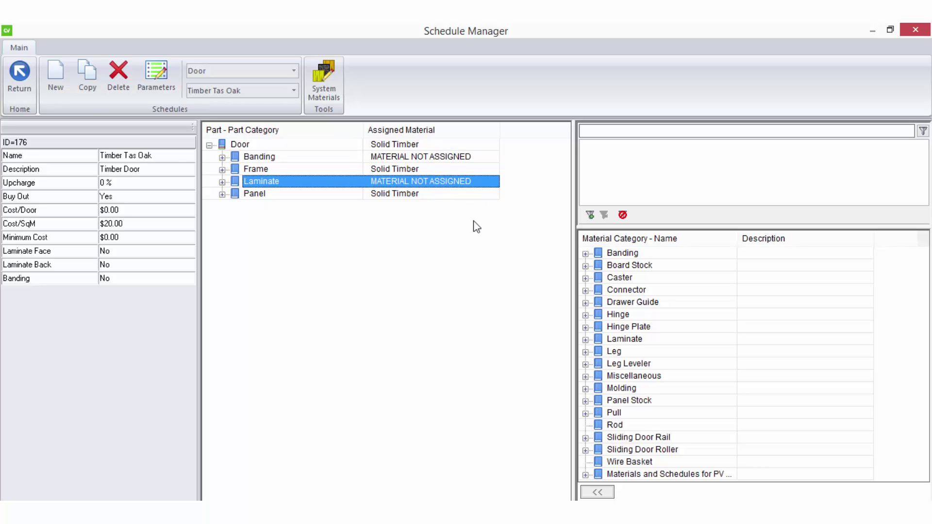
left_click(435, 142)
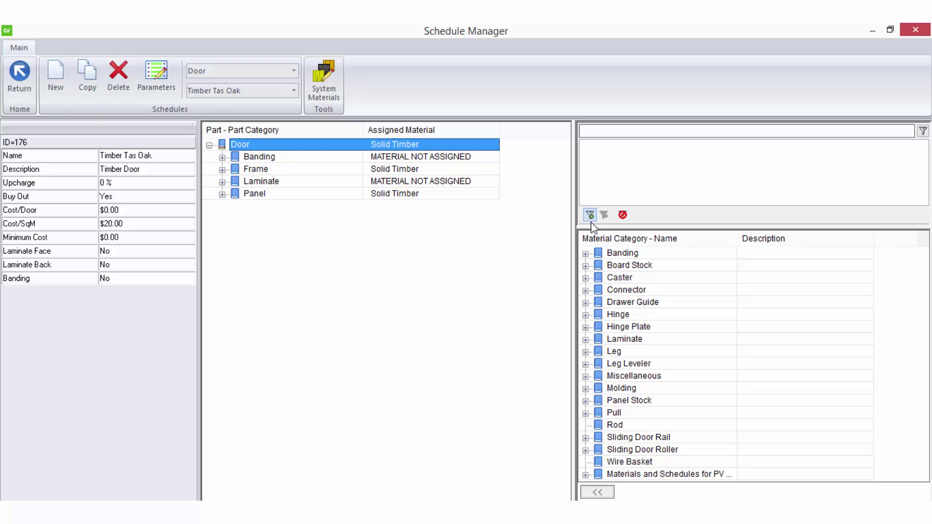
Step: Switch to Assembly schedules and open the rate tables behind the Upcharge value
left_click(294, 71)
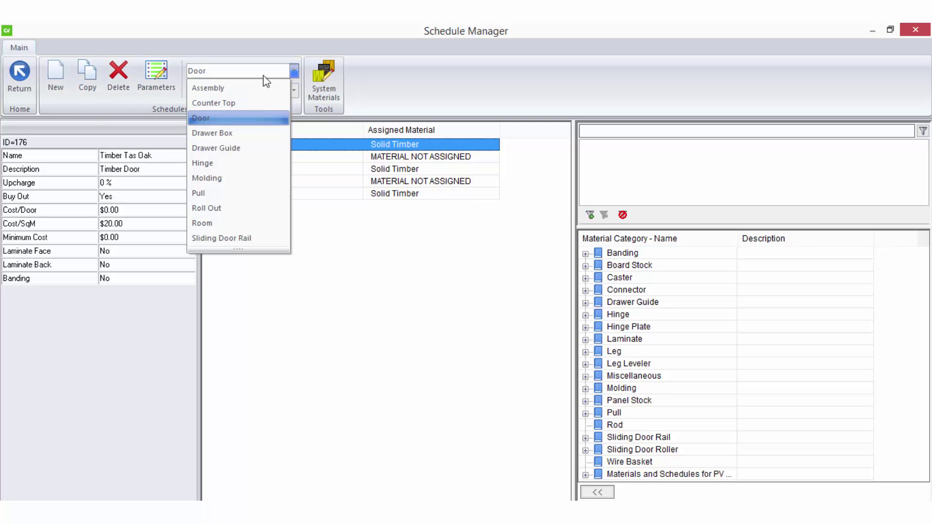
left_click(207, 87)
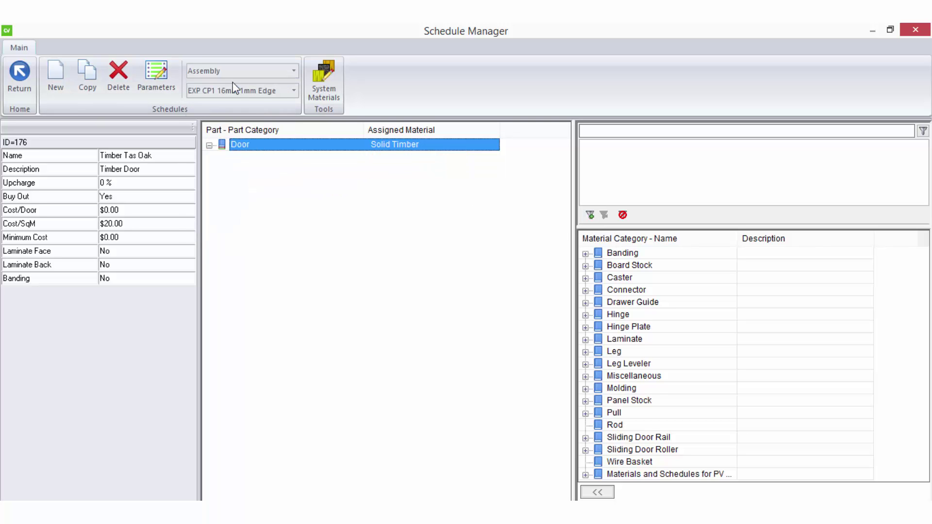
left_click(159, 183)
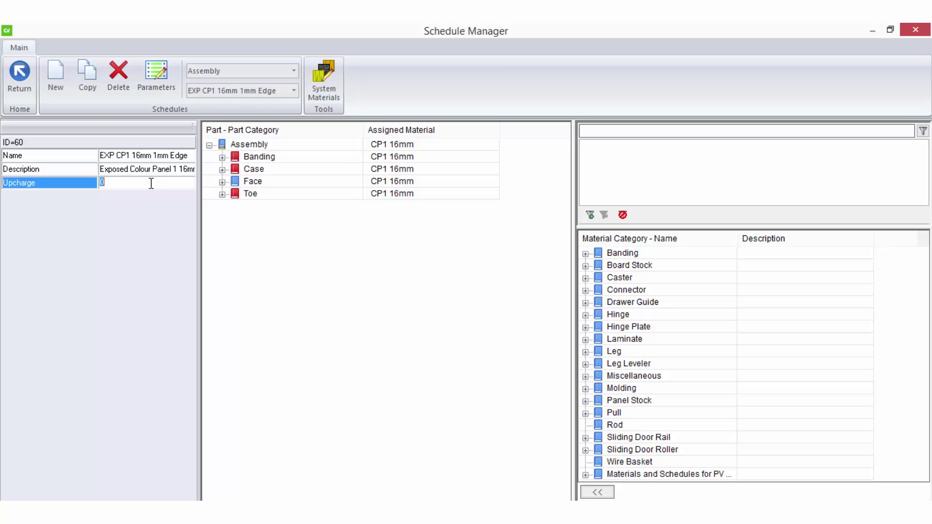
double_click(151, 183)
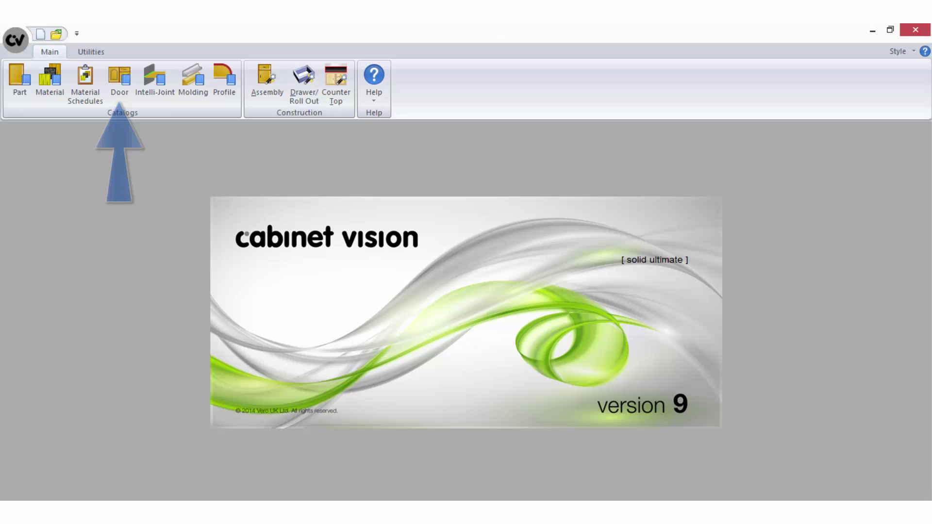
Step: Review the Timber Doors price matrix grid in the door catalog's Matrix Pricing setup
left_click(120, 82)
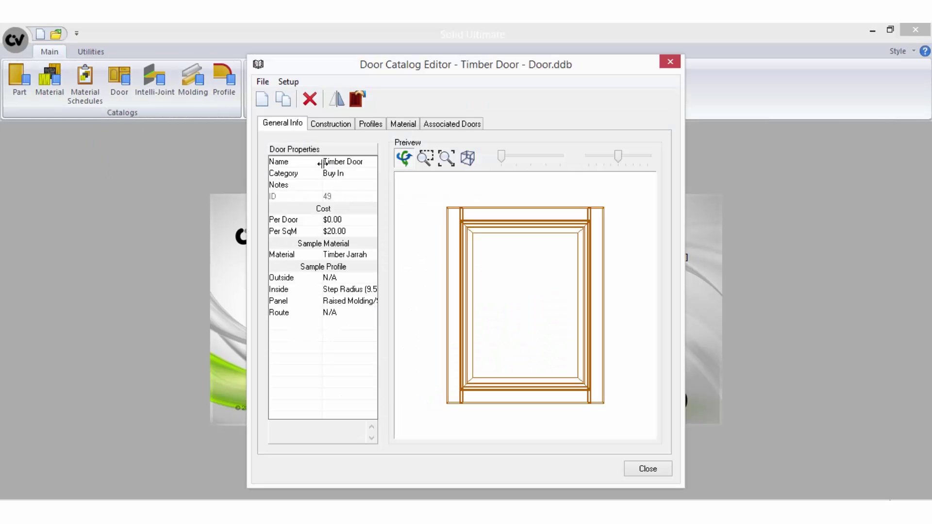
left_click(289, 82)
left_click(266, 113)
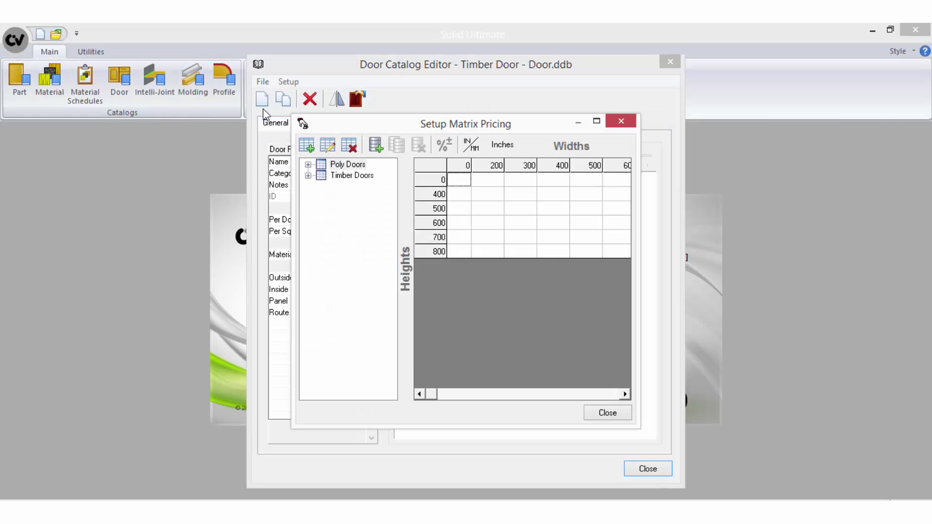
left_click(370, 178)
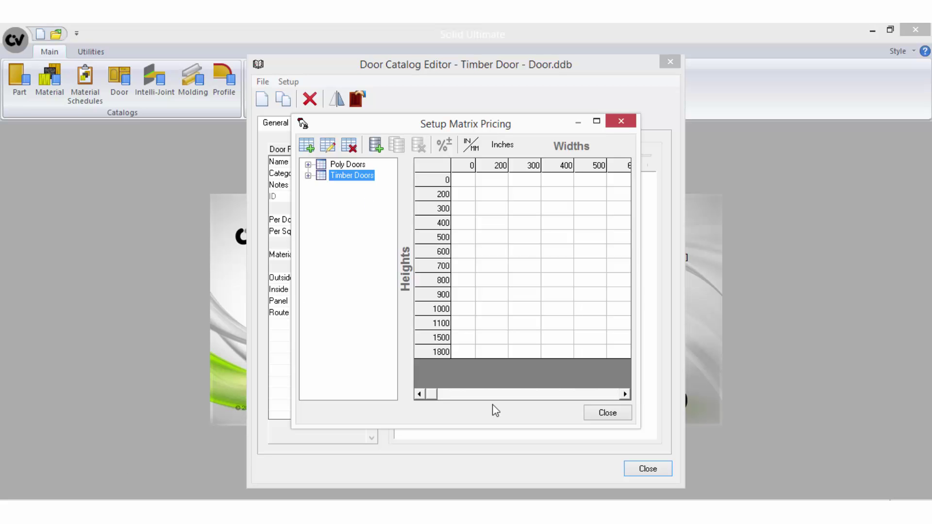
left_click(621, 415)
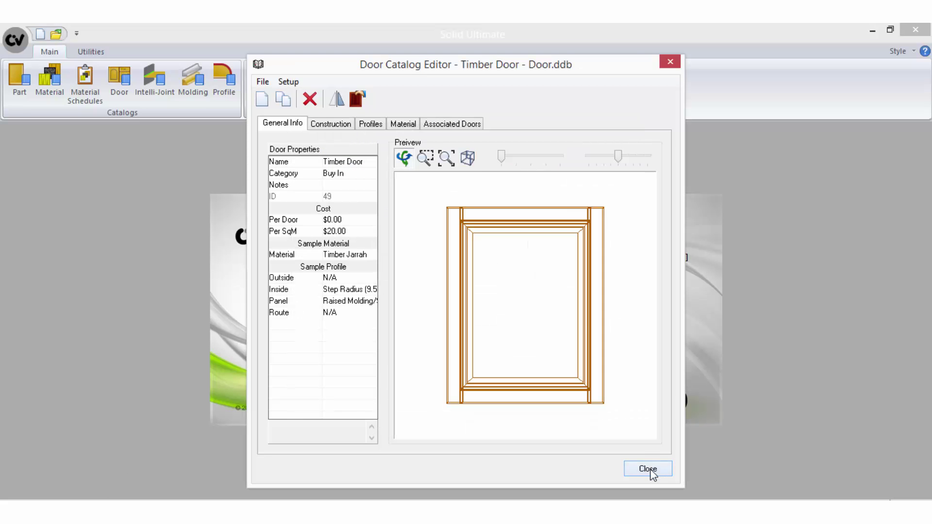
Step: Check which price matrix the Timber Tas Oak material uses, keeping it unchanged
left_click(407, 124)
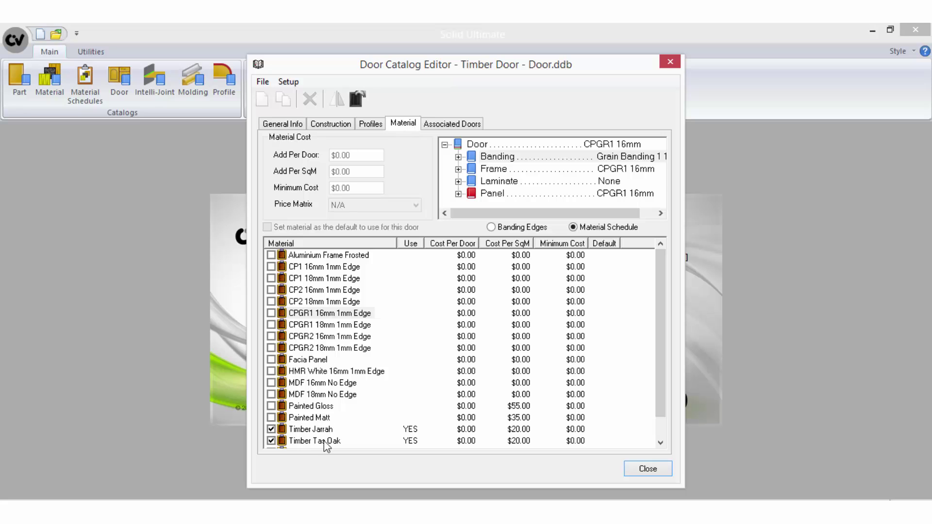
left_click(315, 441)
left_click(412, 205)
left_click(412, 205)
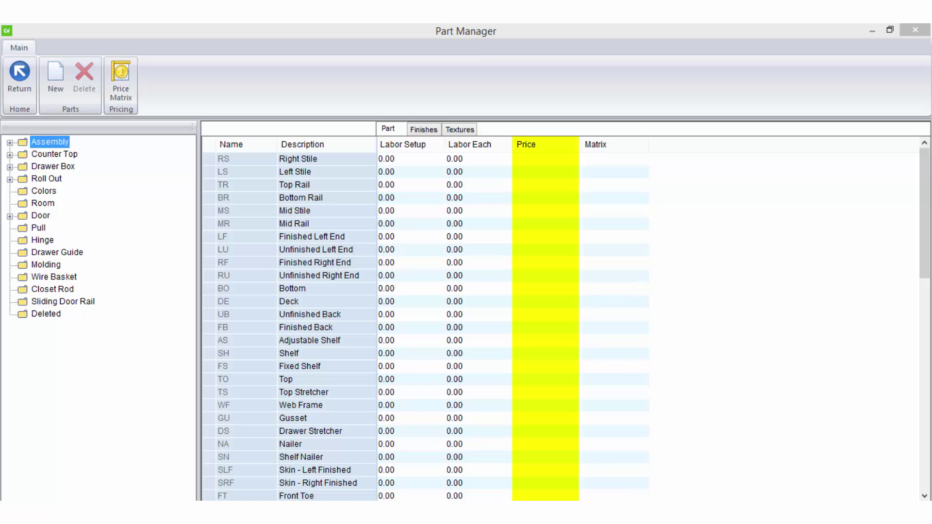
Step: Explore the Unfinished Left End part's price formula options, then cancel the price entry
left_click(246, 252)
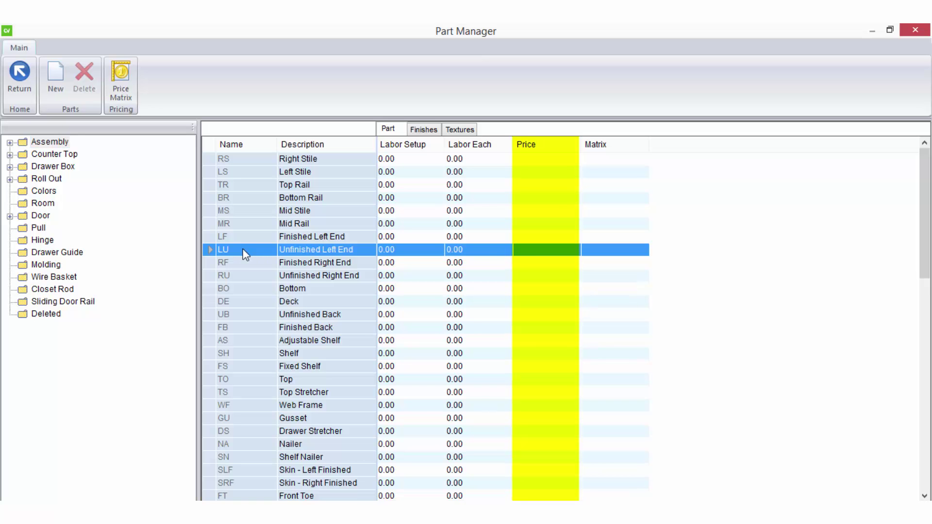
left_click(542, 251)
left_click(572, 251)
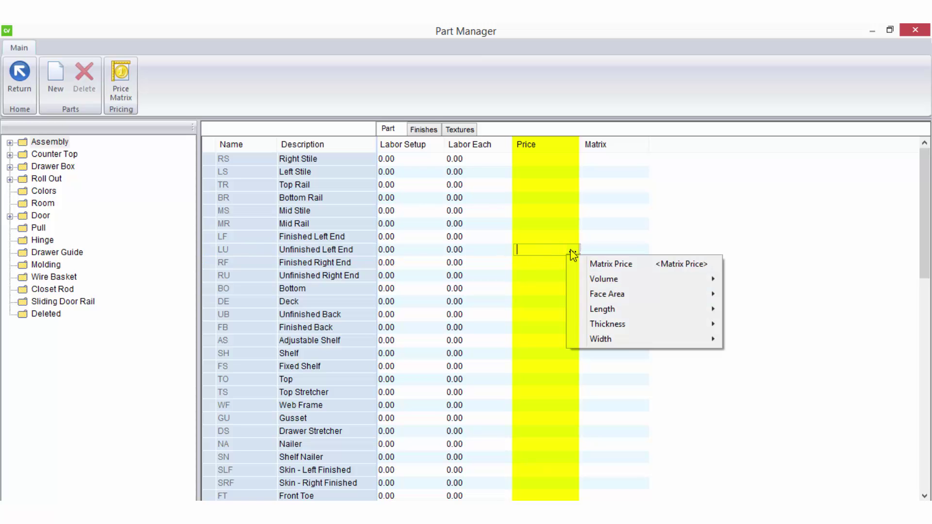
left_click(572, 251)
left_click(573, 251)
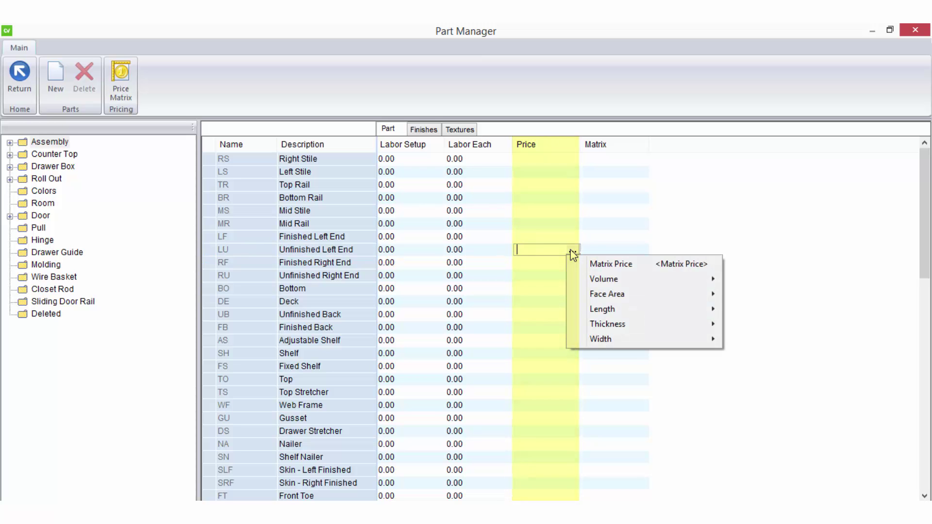
left_click(551, 250)
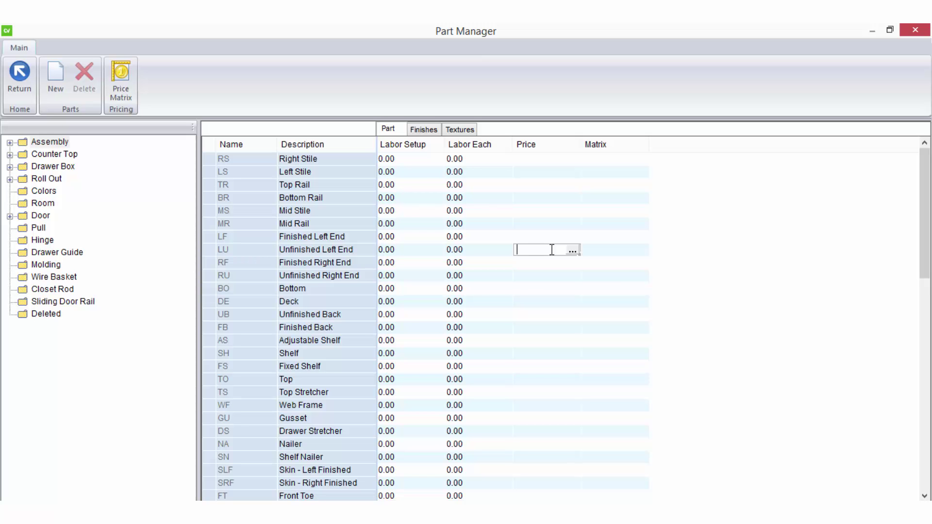
type("+-/*")
key("Escape")
Step: Assign the Sample price matrix to the Unfinished Left End part and open it
left_click(600, 250)
left_click(642, 249)
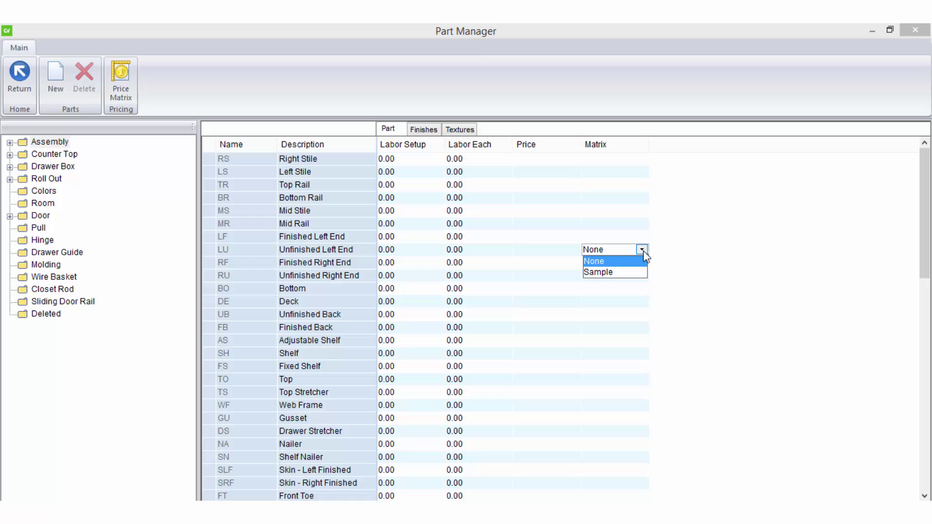
left_click(646, 273)
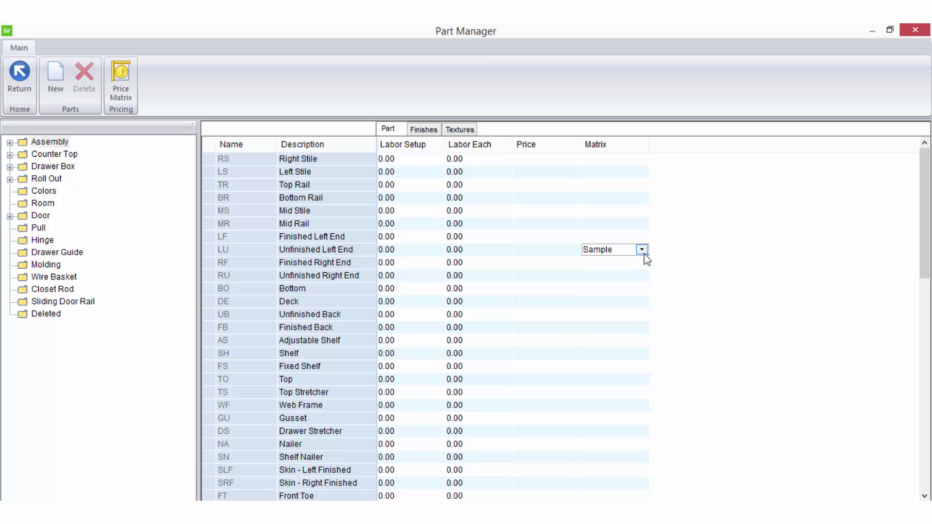
left_click(129, 92)
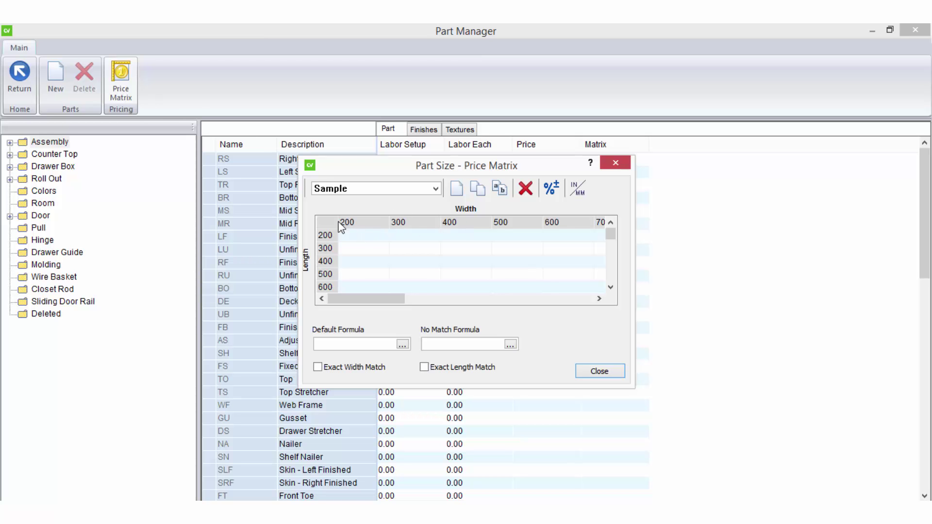
Step: Review formula variables for the 200 x 300 cell, the Default and No Match formulas
left_click(346, 249)
left_click(381, 249)
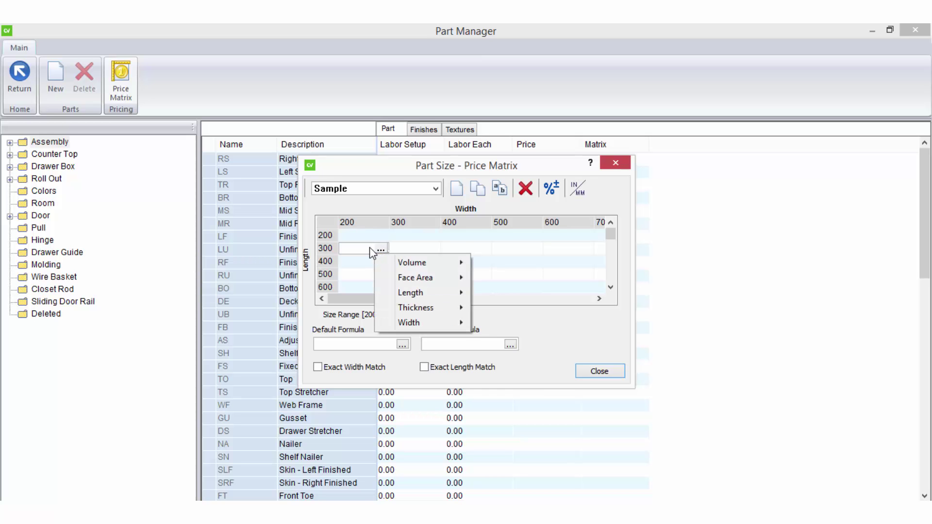
left_click(370, 247)
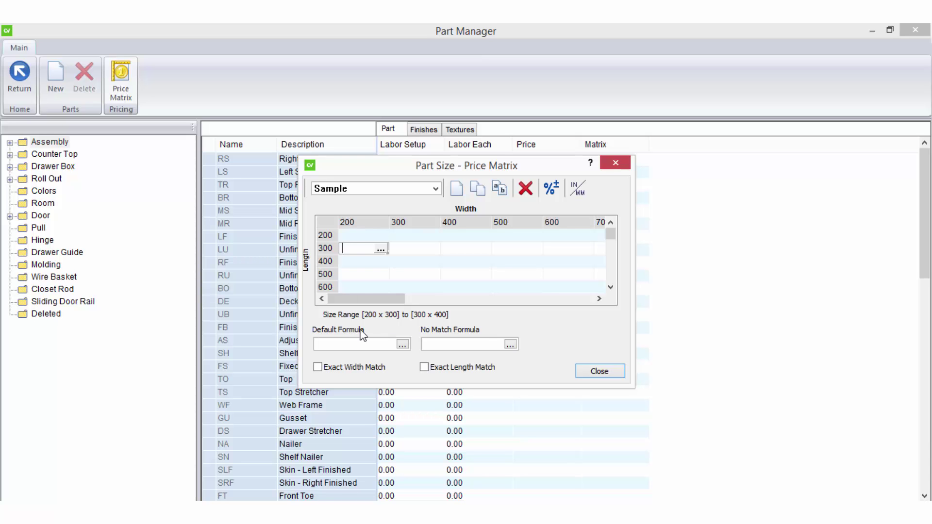
left_click(372, 344)
left_click(403, 344)
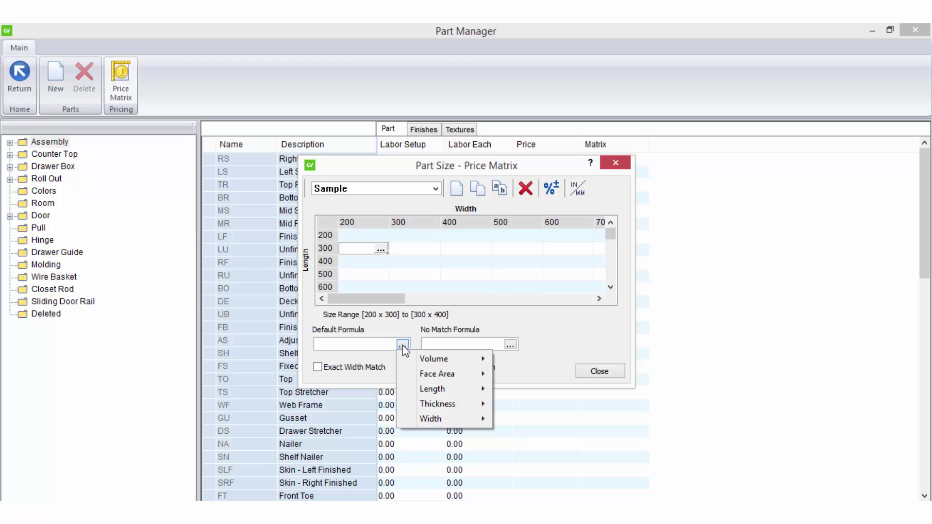
left_click(386, 345)
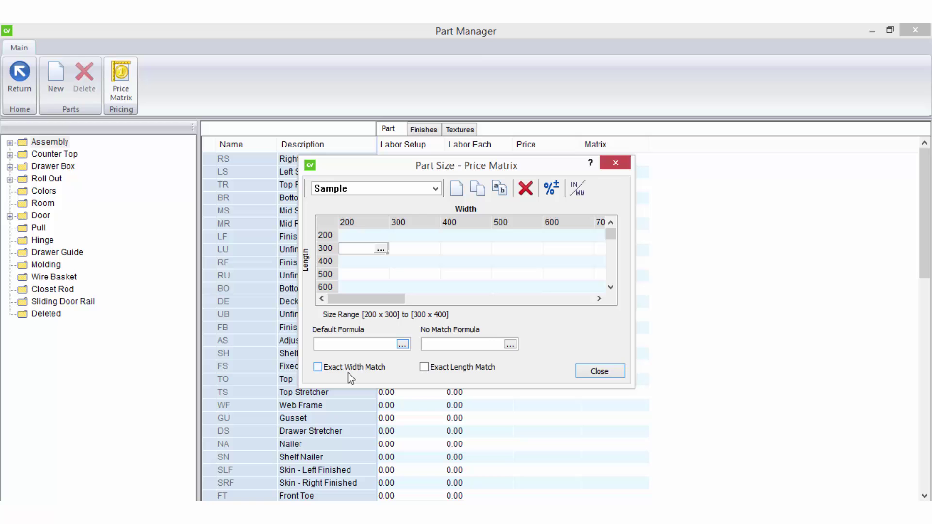
left_click(487, 345)
left_click(509, 345)
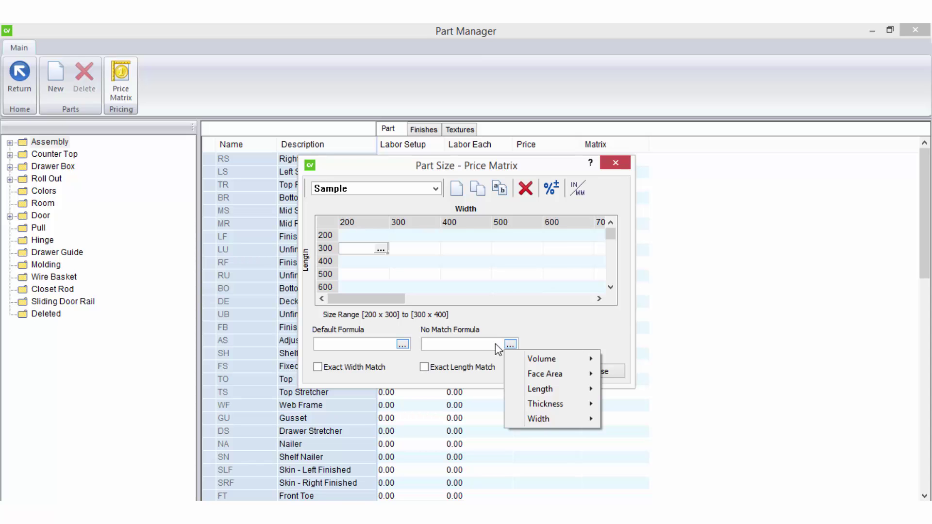
left_click(495, 344)
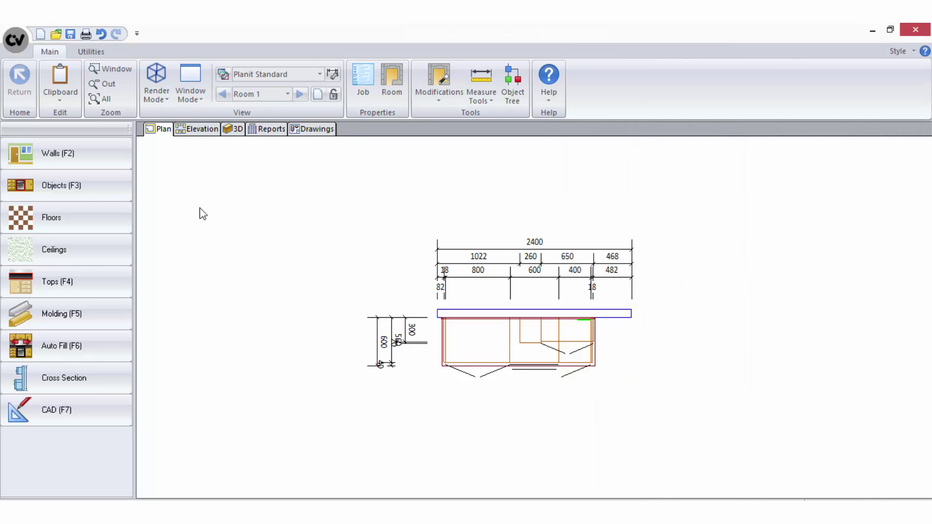
Step: Show the object catalogs and select the upper Wine Rack #6 cabinet in the plan
left_click(93, 187)
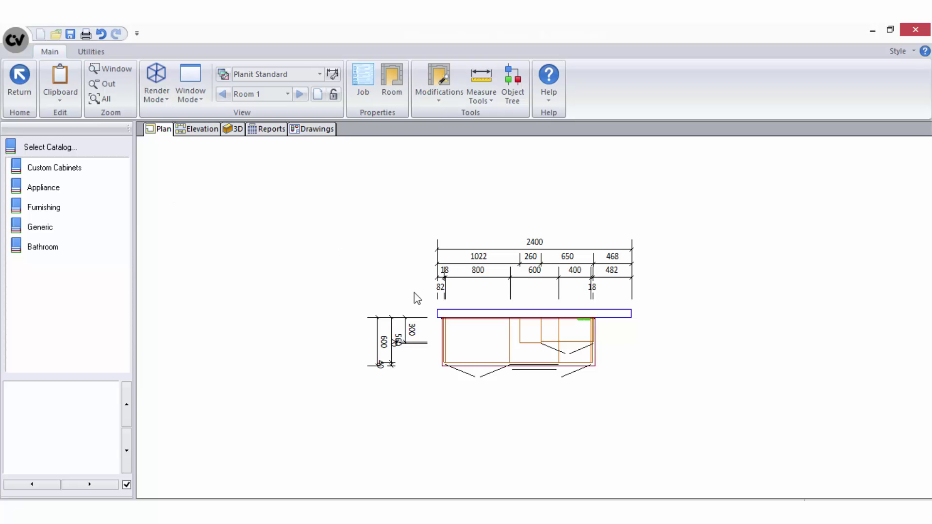
left_click(532, 327)
right_click(531, 327)
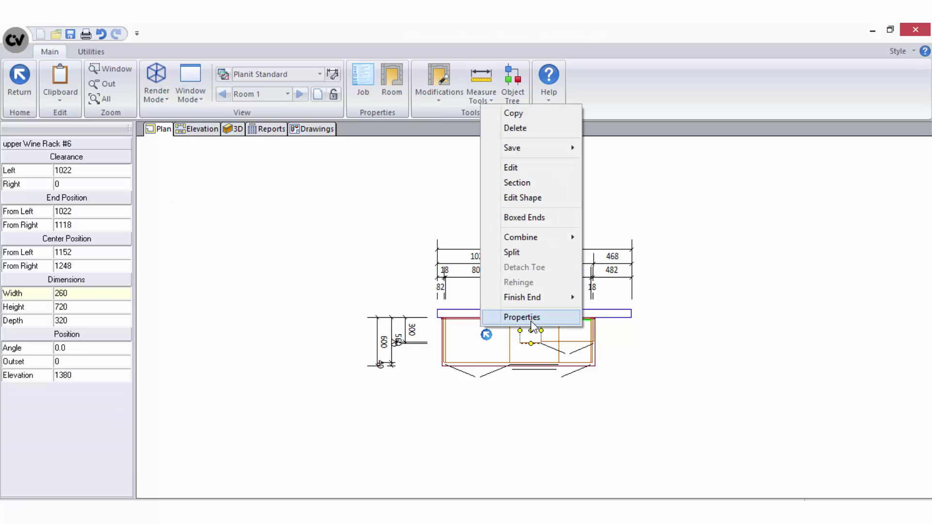
left_click(522, 317)
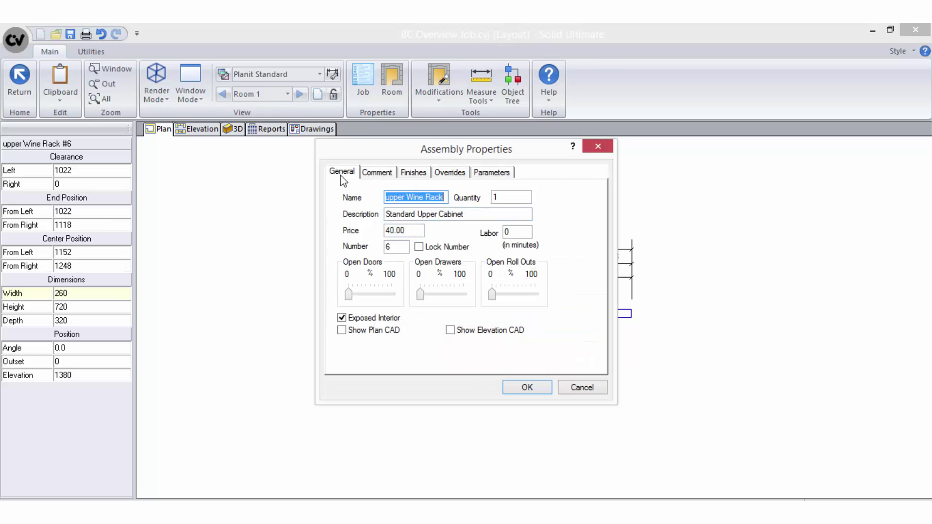
double_click(393, 231)
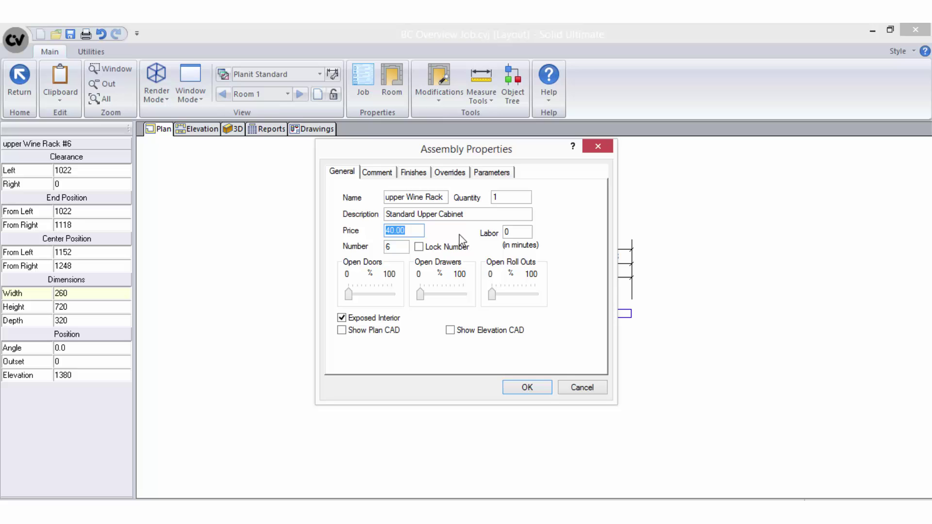
key("Tab")
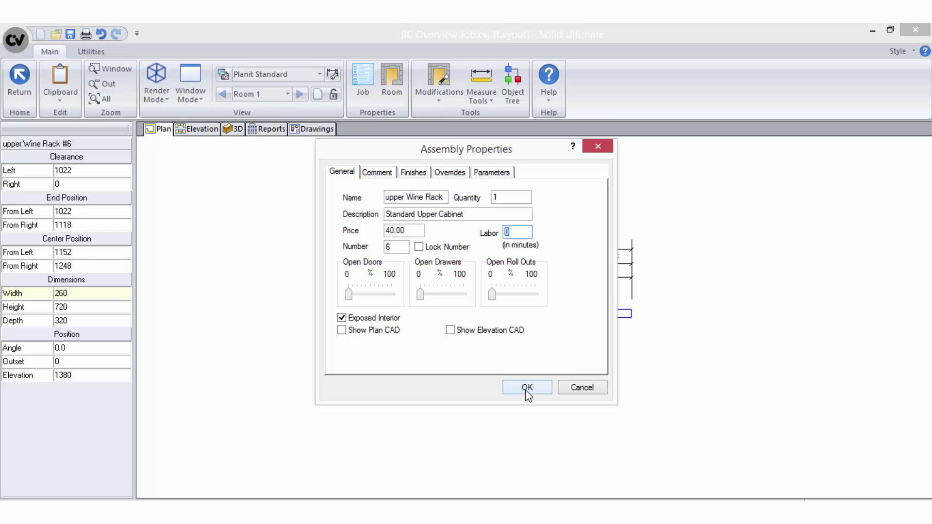
left_click(527, 388)
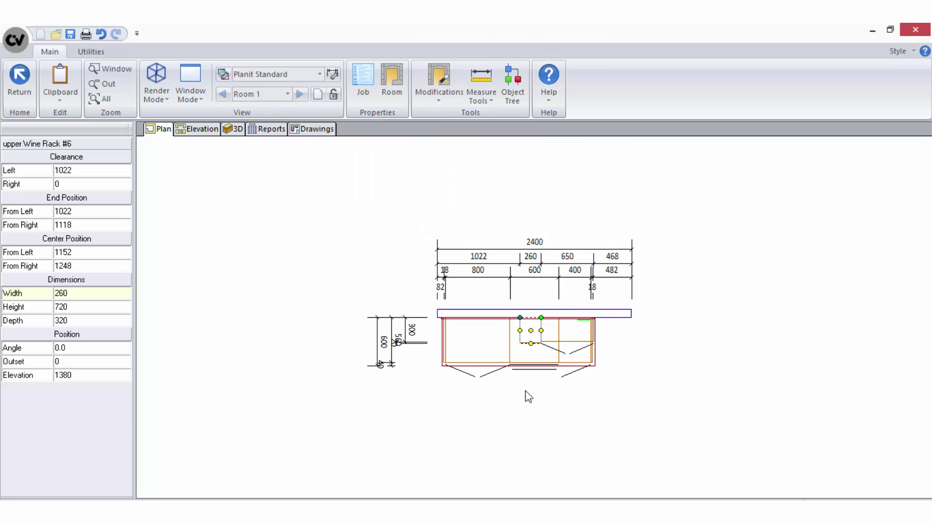
key("Escape")
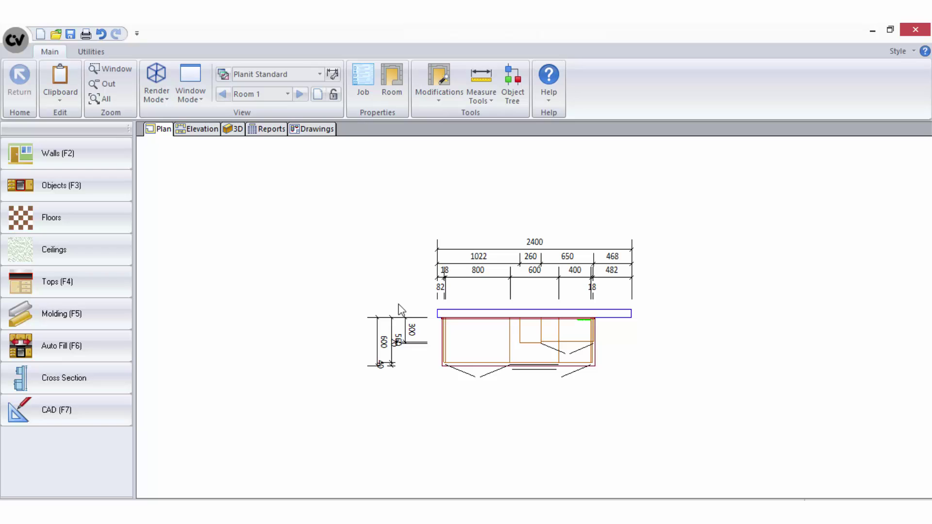
left_click(122, 188)
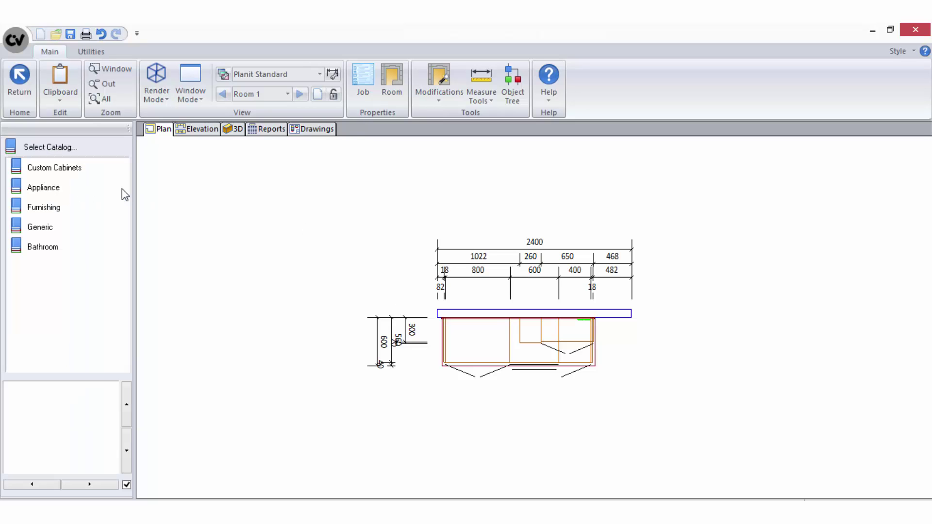
left_click(72, 168)
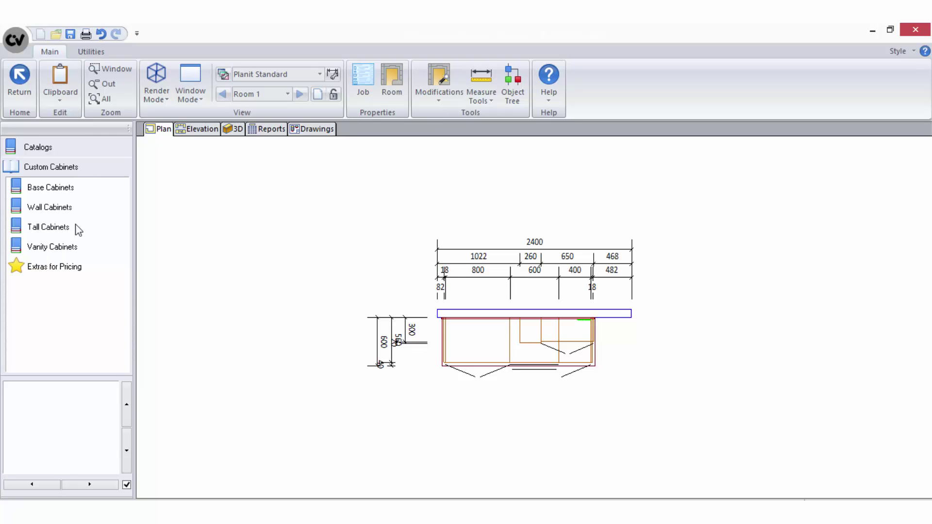
left_click(53, 270)
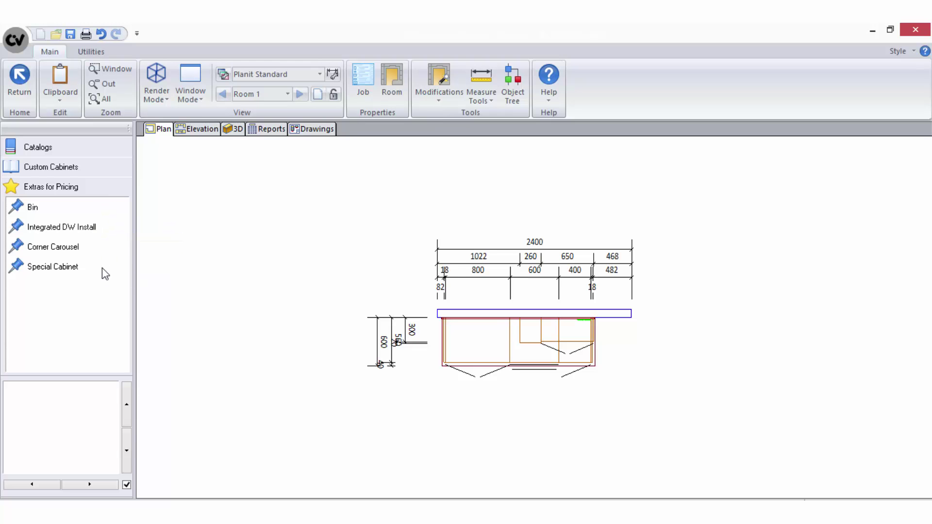
left_click(35, 209)
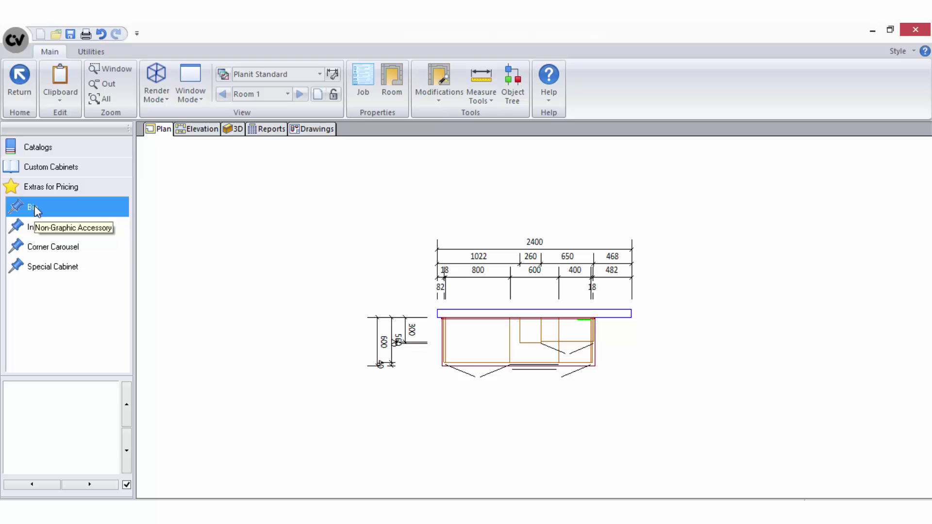
left_click(78, 228)
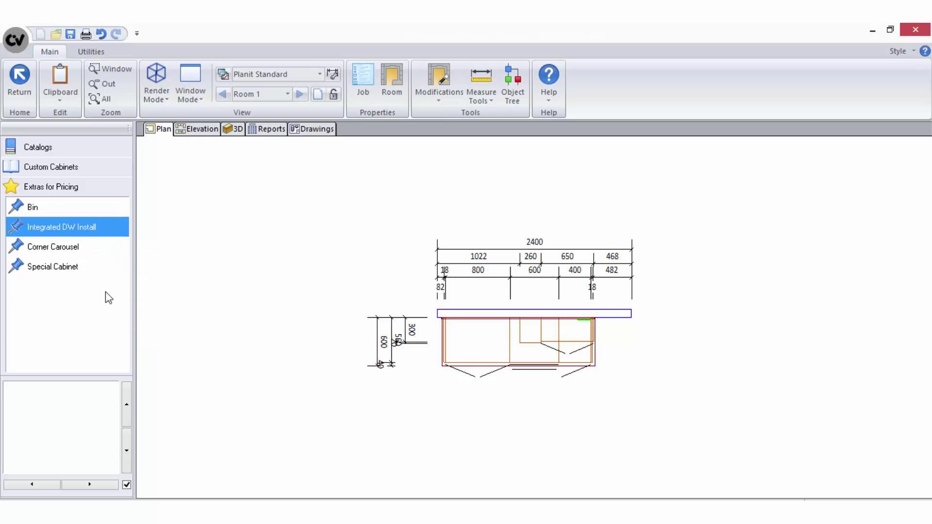
right_click(70, 299)
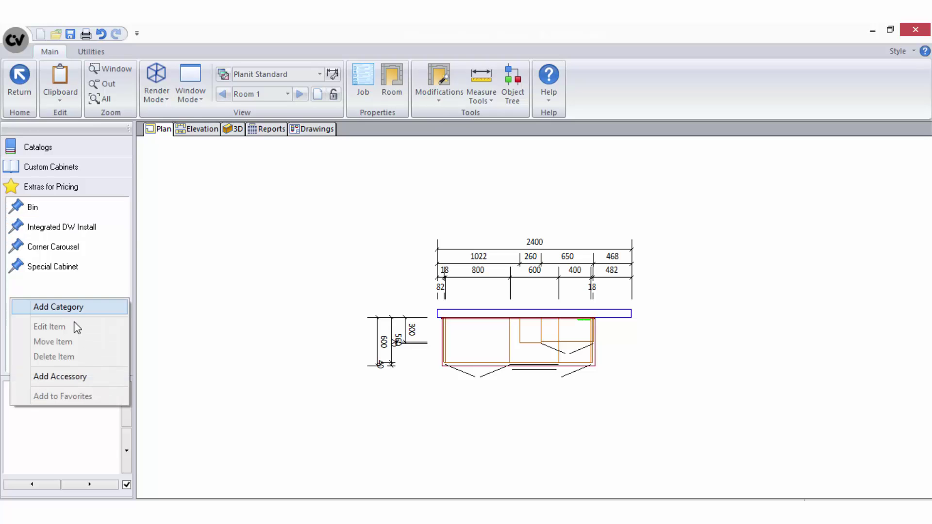
left_click(87, 377)
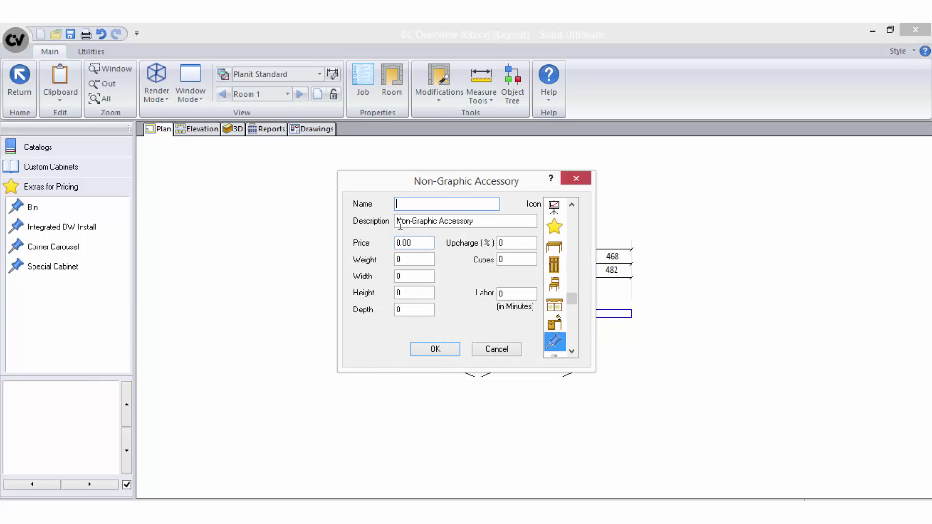
left_click_drag(403, 221, 485, 220)
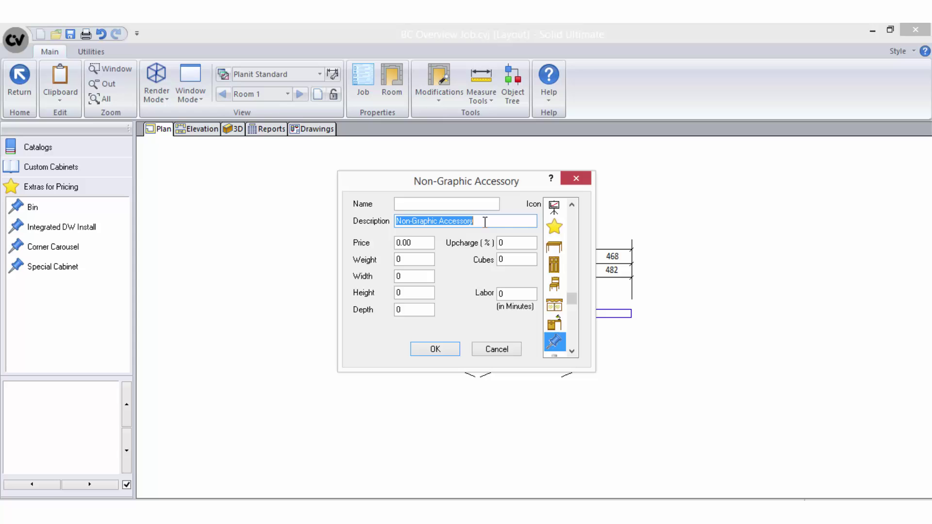
left_click(420, 243)
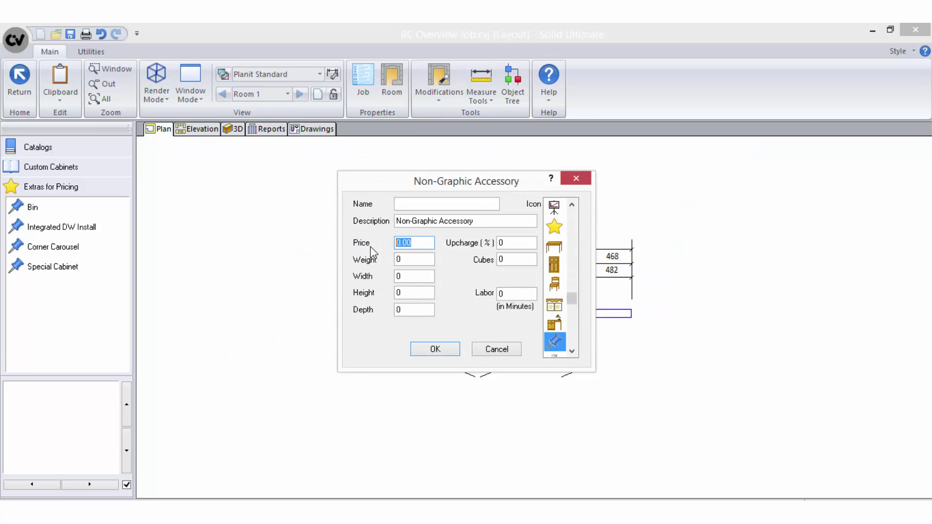
left_click(514, 293)
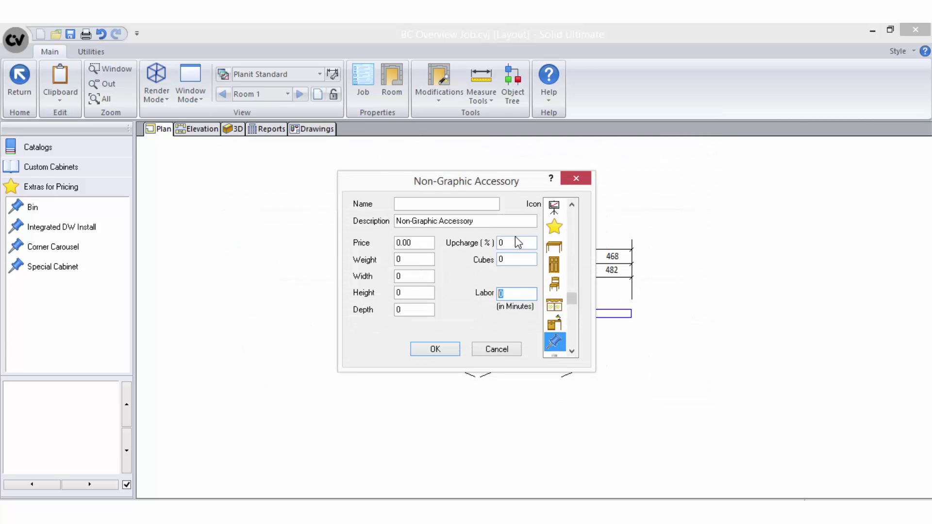
left_click(518, 243)
left_click(497, 351)
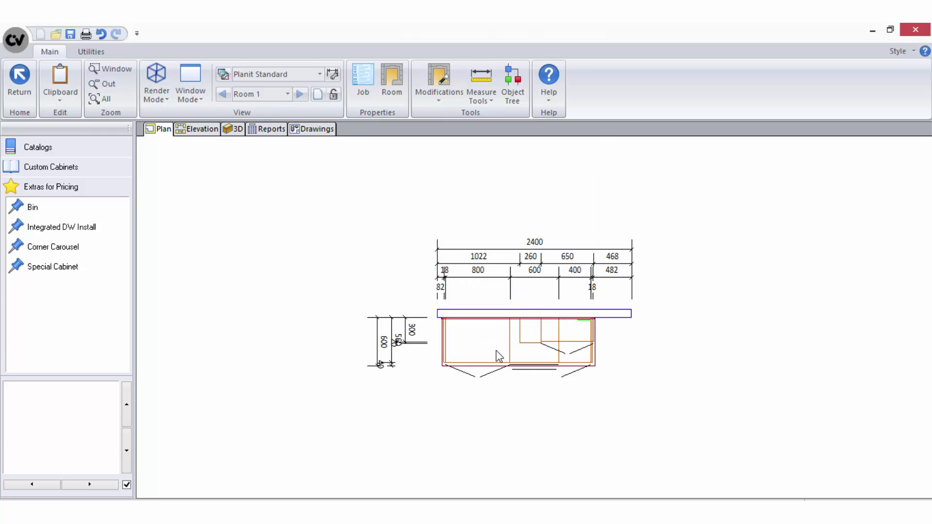
left_click(272, 130)
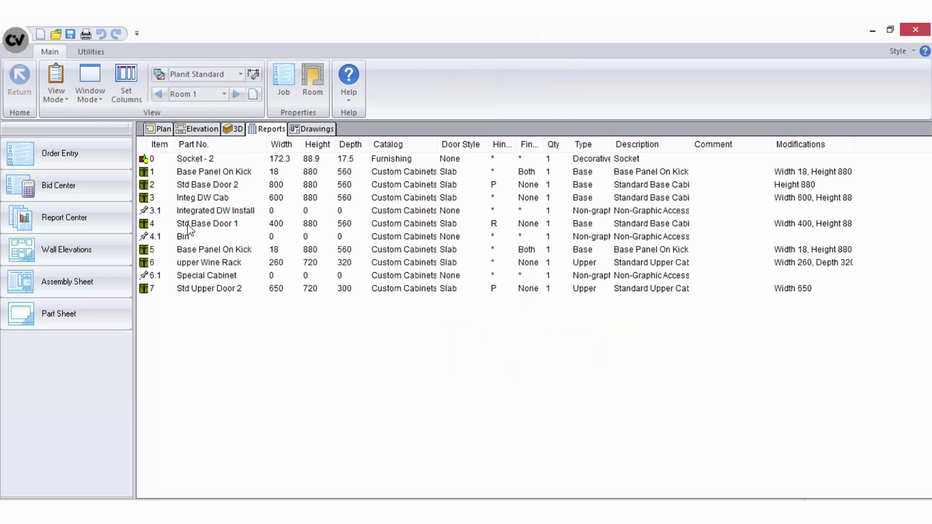
Step: Select the Bin item in the parts list, then return to the room's plan drawing
left_click(151, 238)
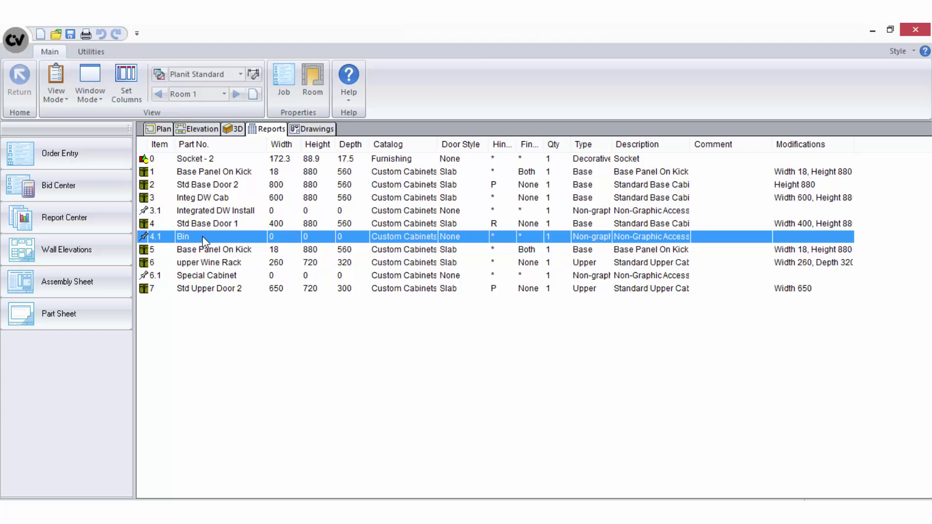
left_click(165, 129)
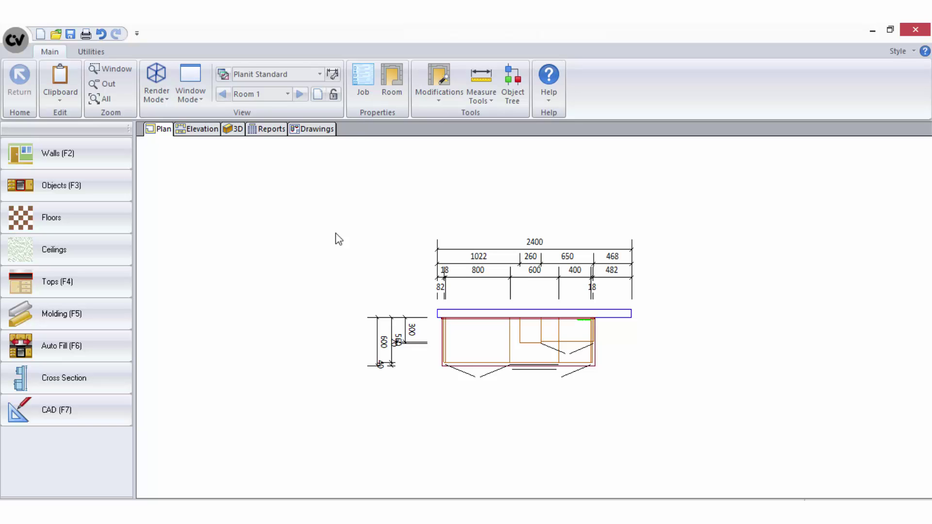
Step: Browse the object catalogs and check the Integ DW Cab's 60-minute Labor value in Properties
left_click(109, 193)
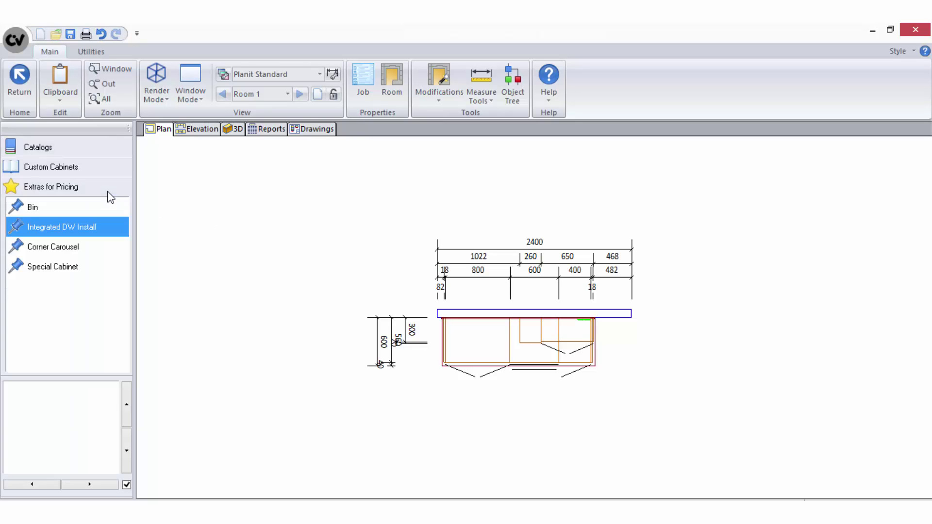
left_click(80, 168)
left_click(67, 149)
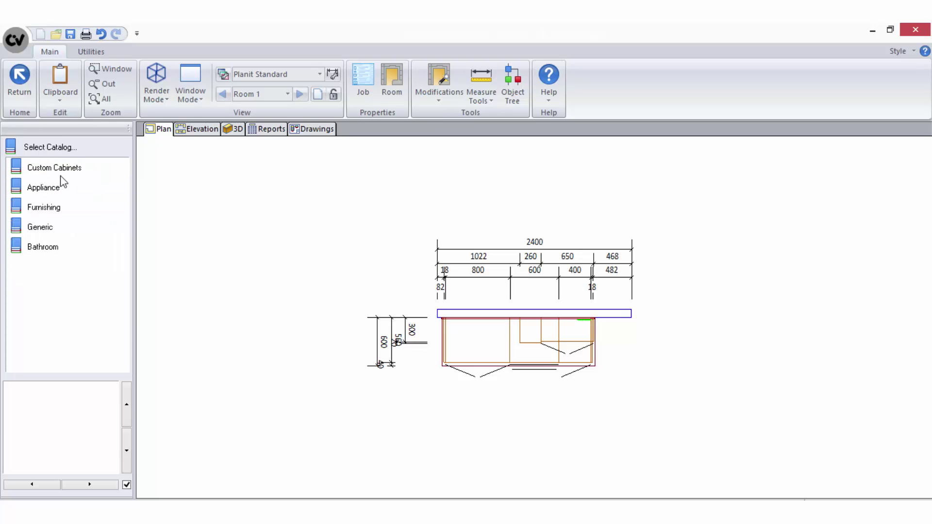
right_click(523, 358)
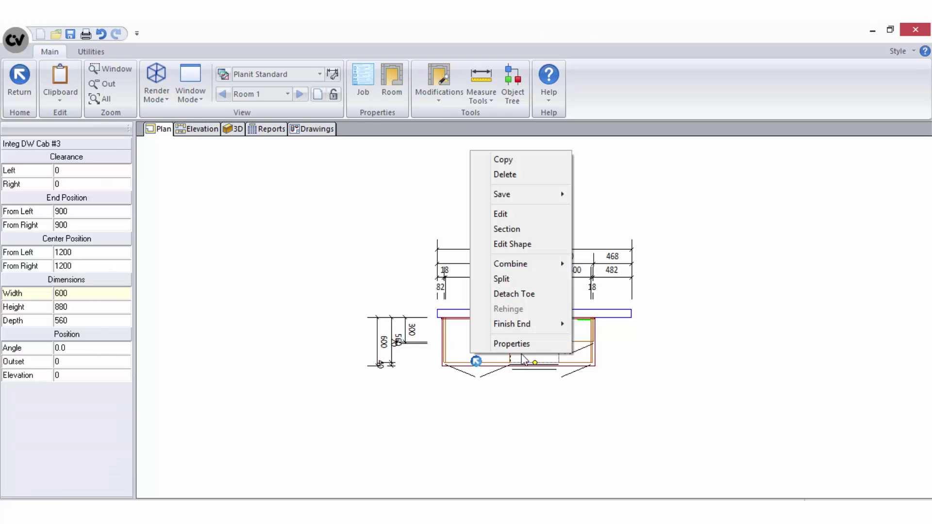
left_click(511, 344)
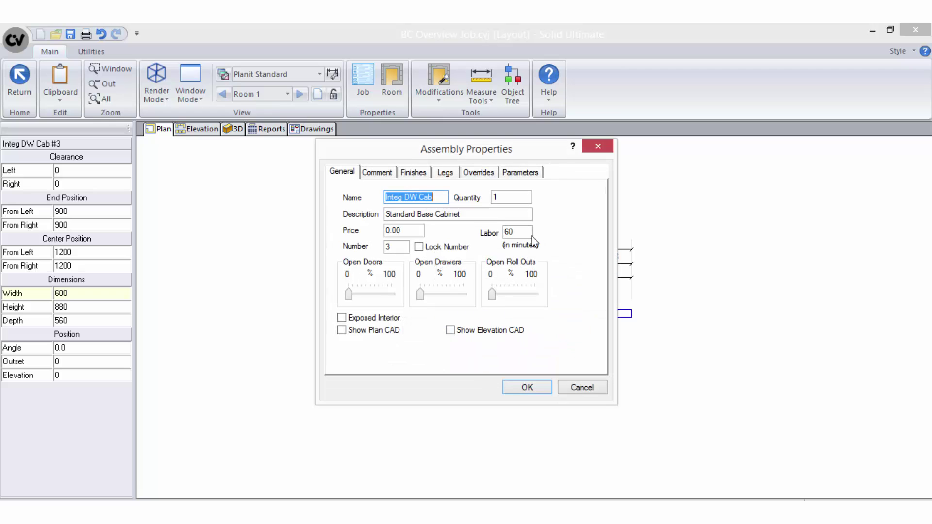
left_click(521, 230)
double_click(521, 230)
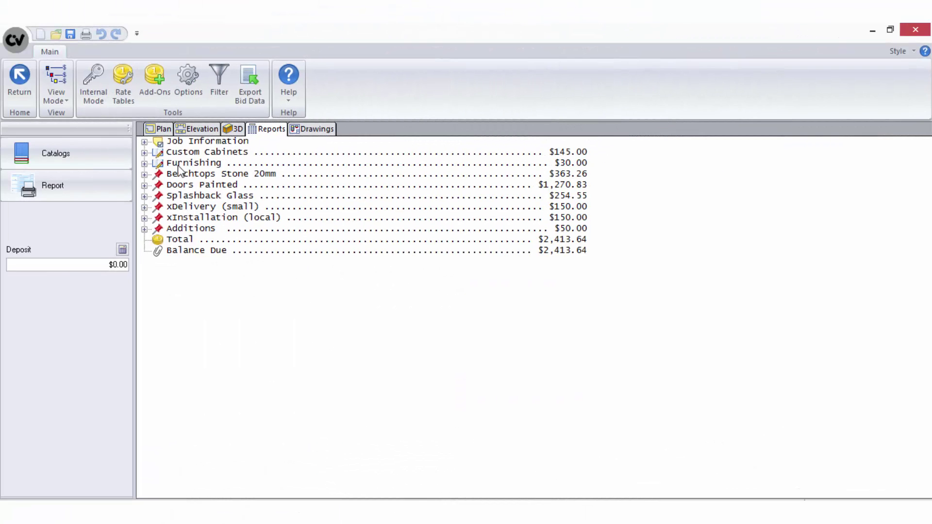
left_click(124, 83)
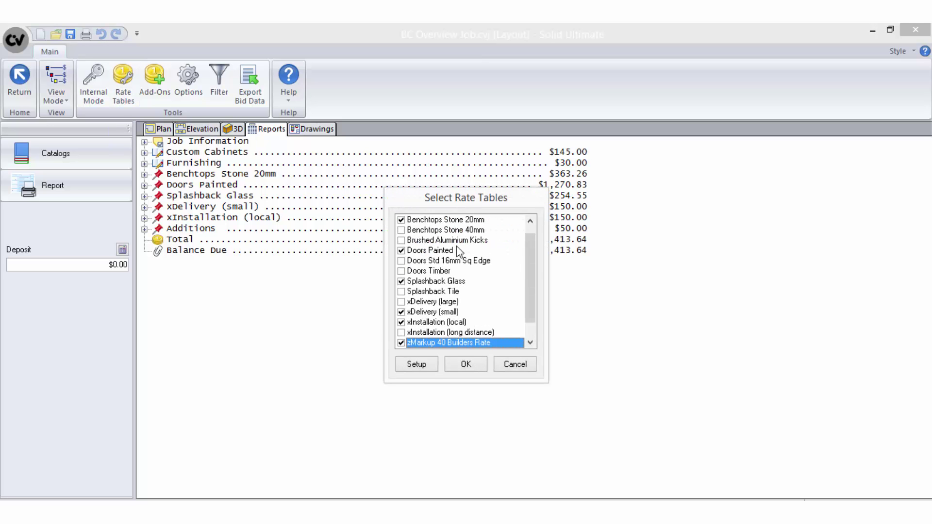
left_click(444, 250)
left_click(420, 365)
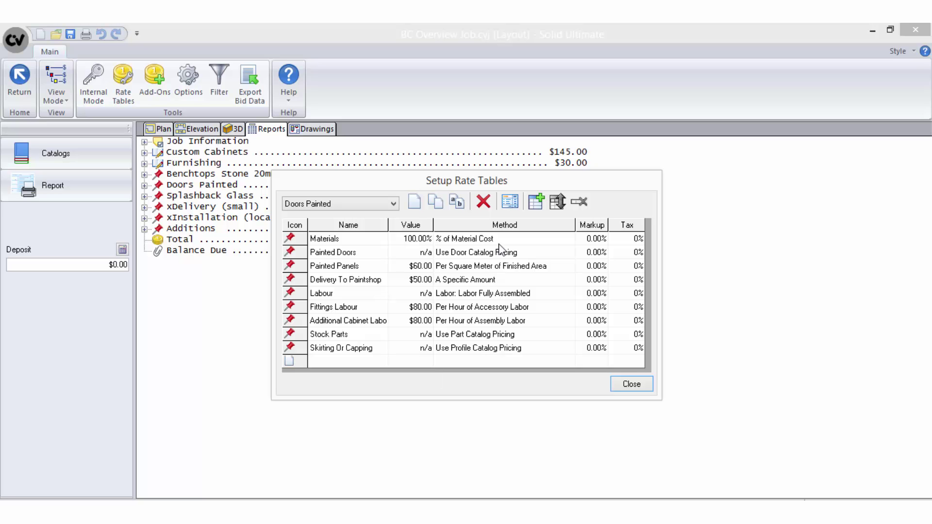
left_click(519, 239)
left_click(569, 239)
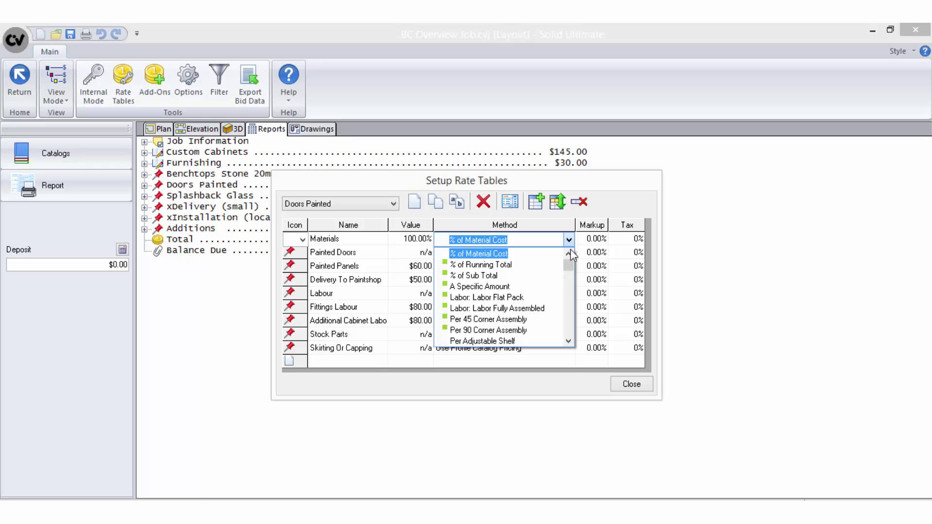
mouse_move(570, 264)
left_mouse_down()
mouse_move(571, 323)
mouse_move(571, 265)
left_mouse_up()
left_click(607, 385)
left_click(623, 386)
left_click(475, 367)
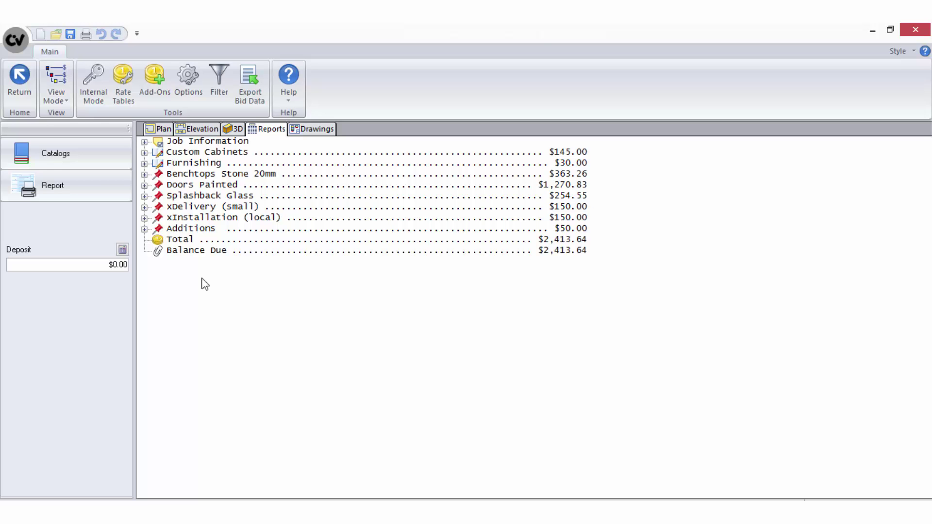
left_click(56, 85)
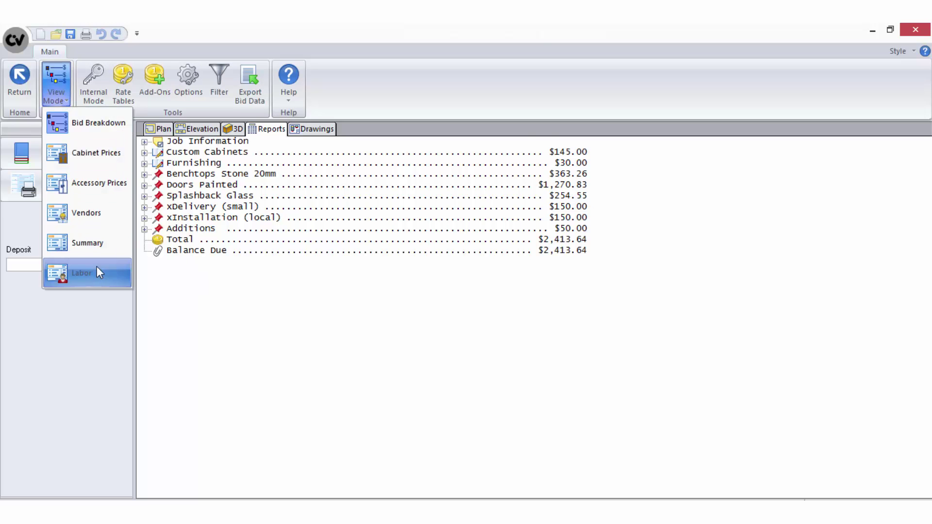
left_click(82, 272)
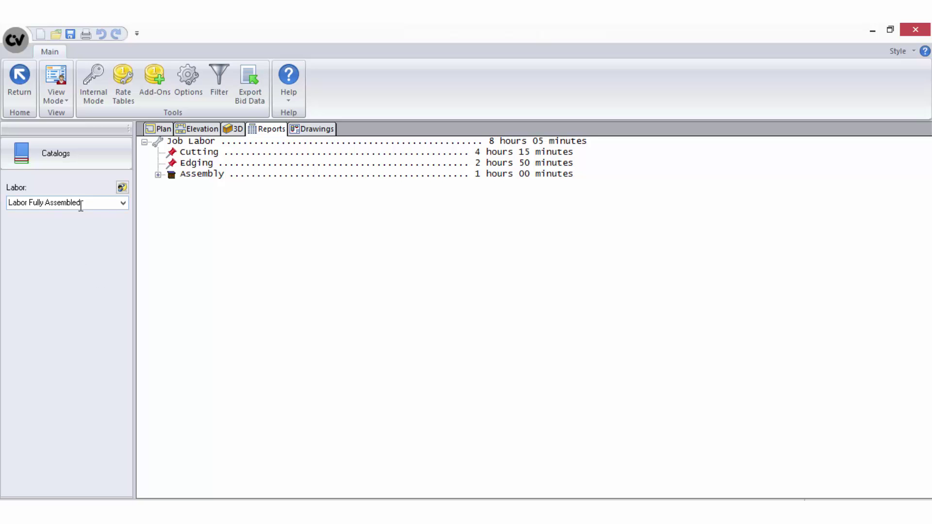
left_click(125, 187)
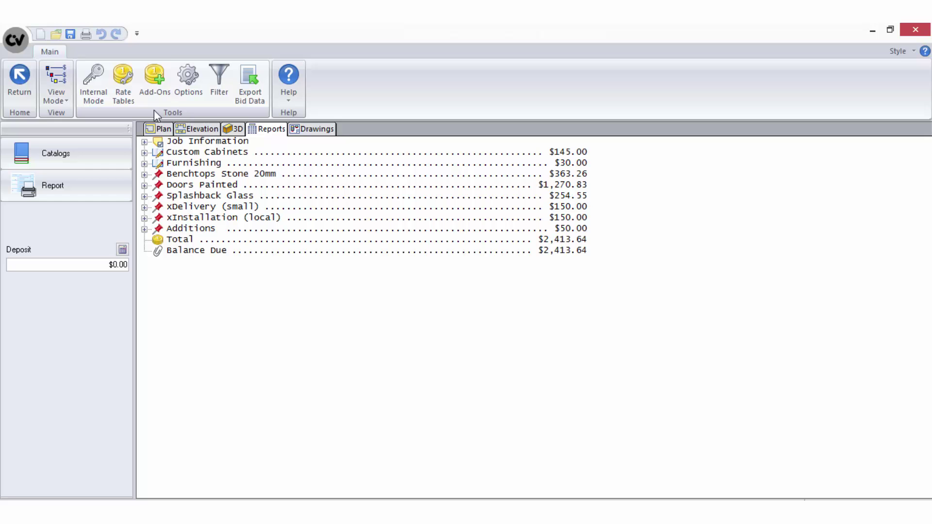
left_click(154, 93)
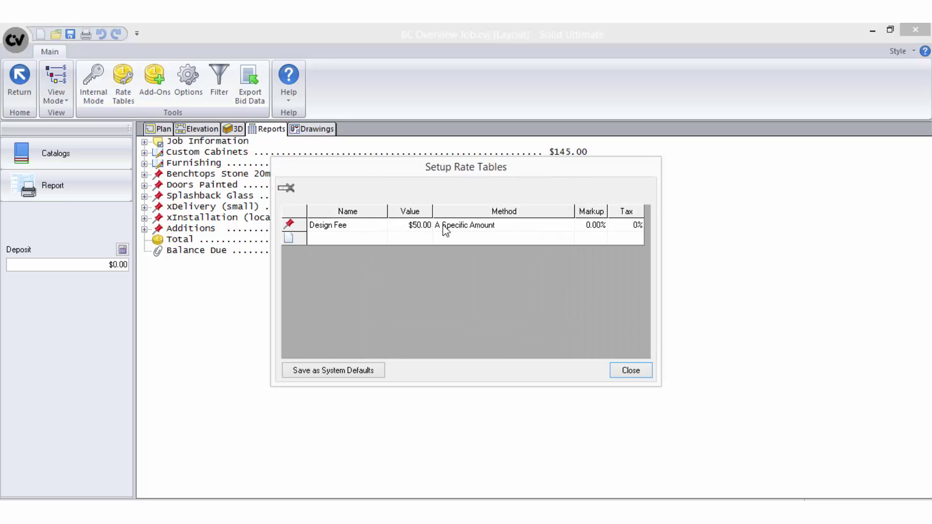
Step: Keep the Design Fee add-on as A Specific Amount at $50.00 and check the Additions line
left_click(556, 227)
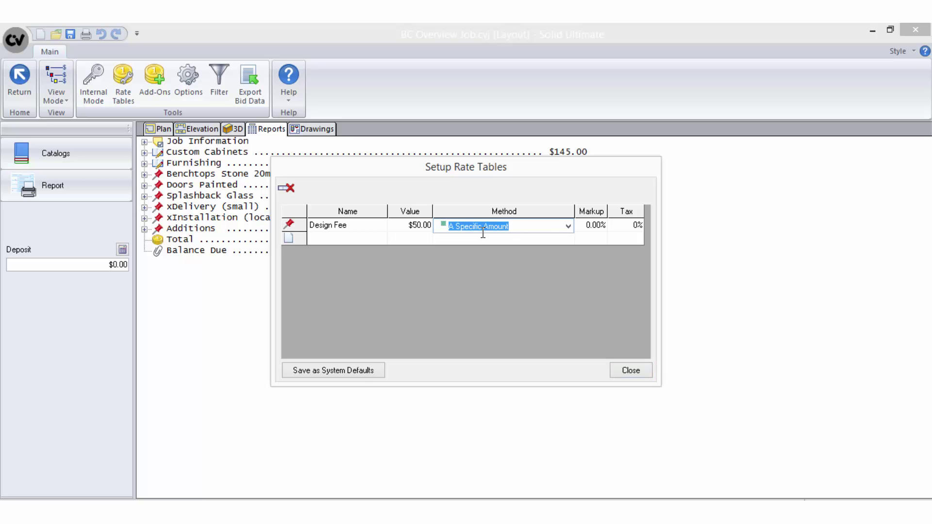
left_click(369, 373)
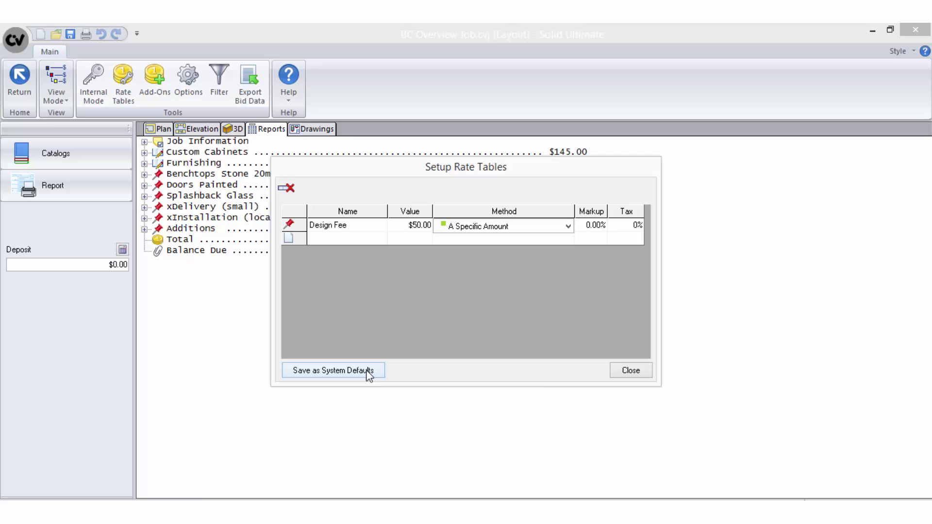
left_click(624, 371)
left_click(198, 228)
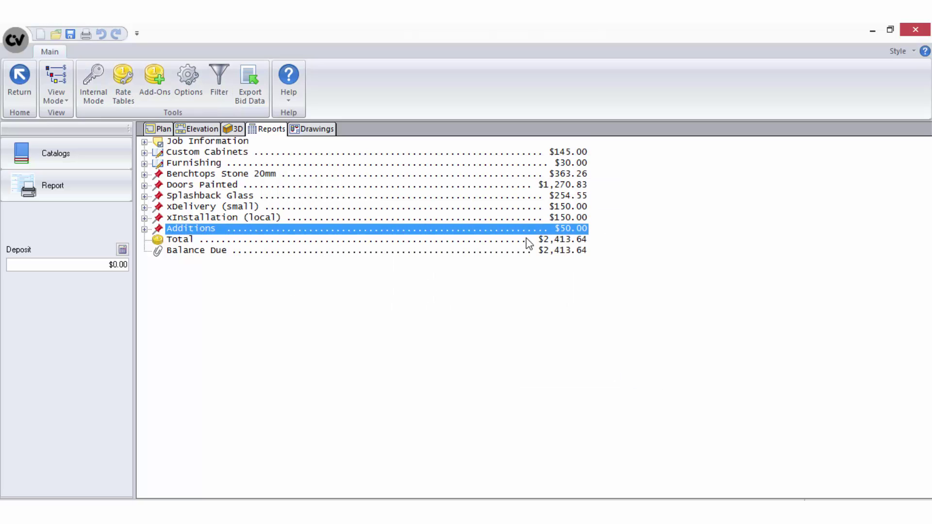
left_click(192, 96)
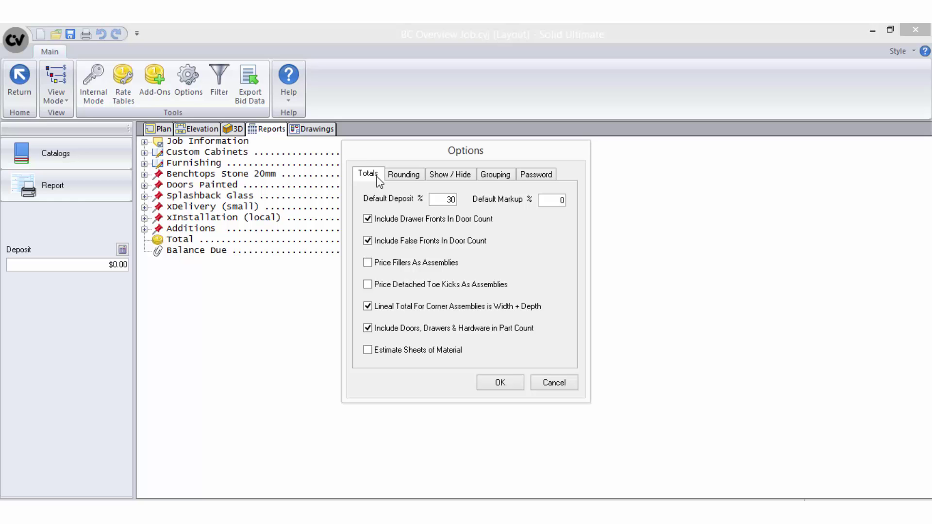
left_click_drag(444, 200, 461, 200)
left_click_drag(545, 200, 576, 199)
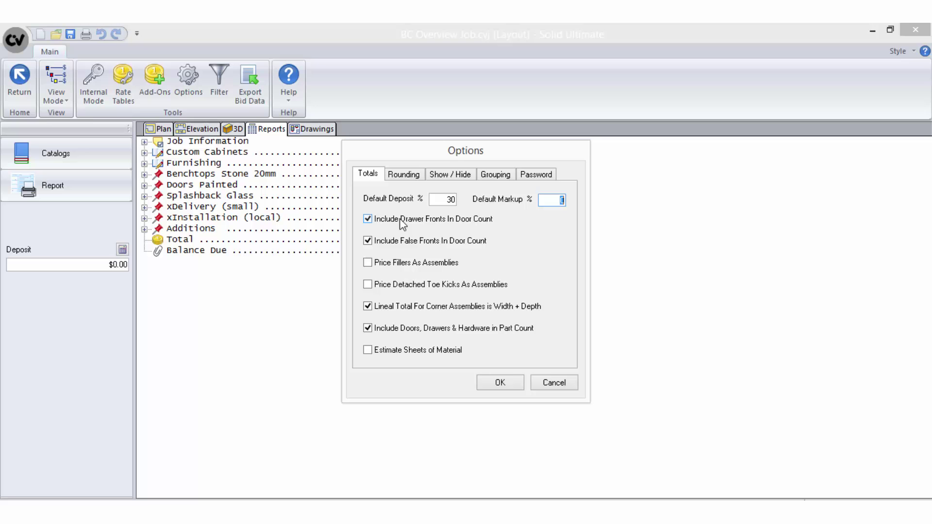
left_click(500, 219)
left_click(500, 218)
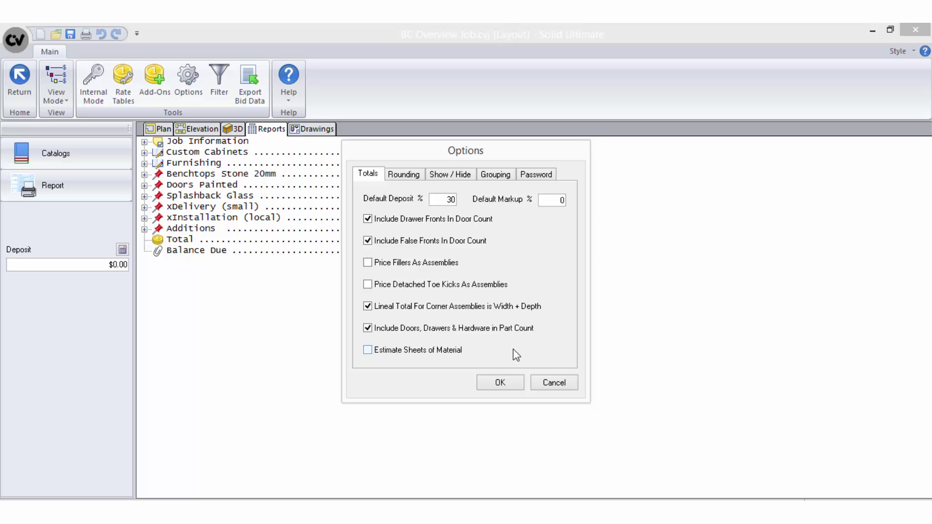
left_click(500, 382)
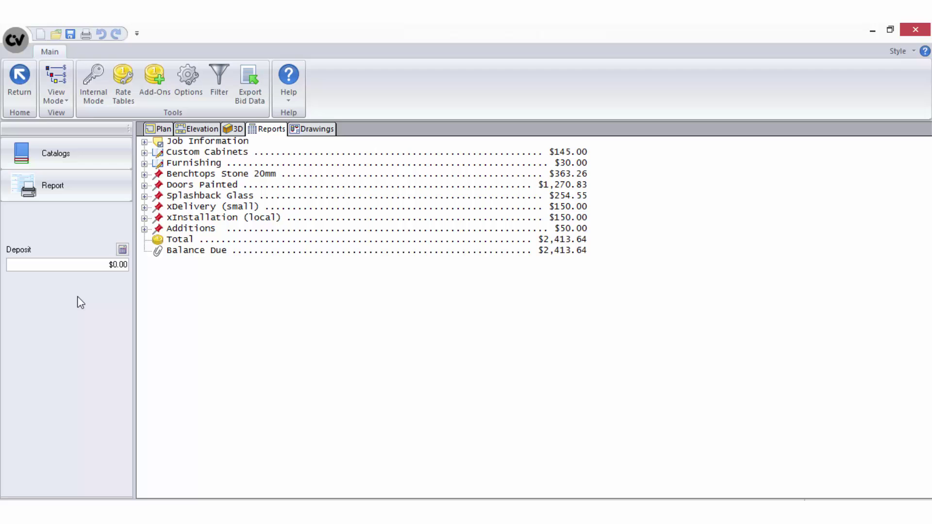
Step: Apply the default 30% deposit of $724.09, leaving a $1,689.55 balance due
left_click(107, 265)
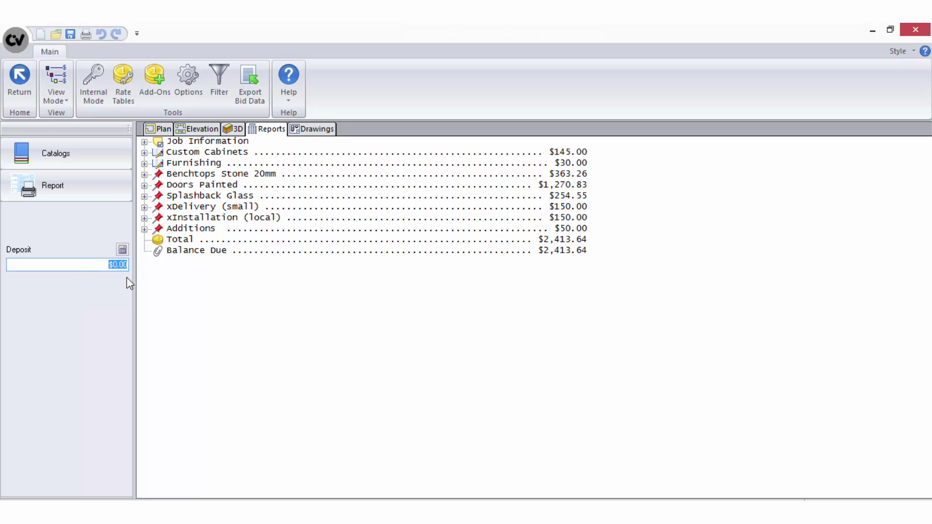
left_click(123, 251)
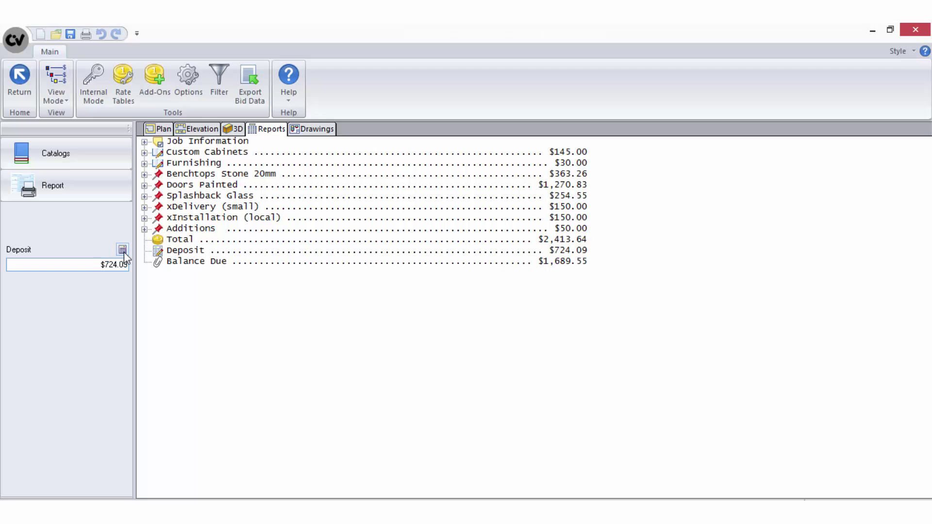
left_click(178, 255)
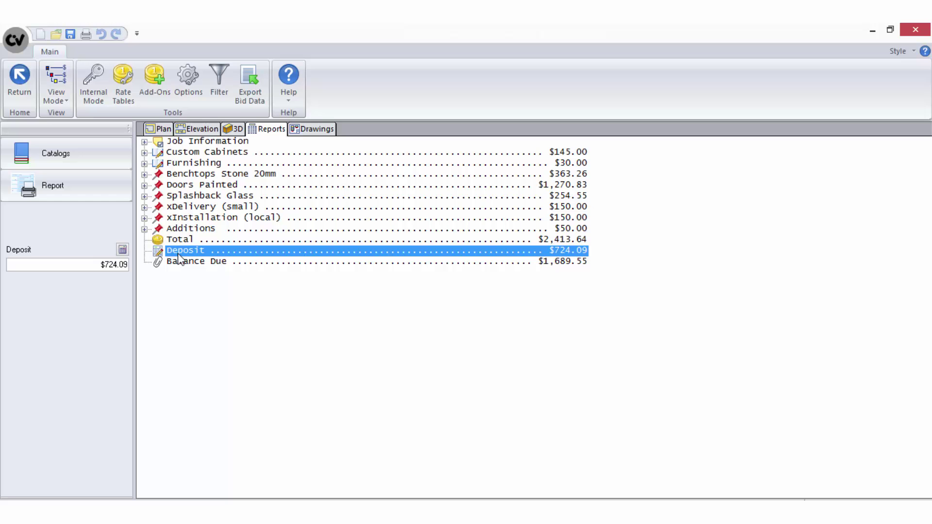
left_click(99, 265)
Step: Set the Deposit to 0 and raise the markup with the slider in Internal Mode
type("0")
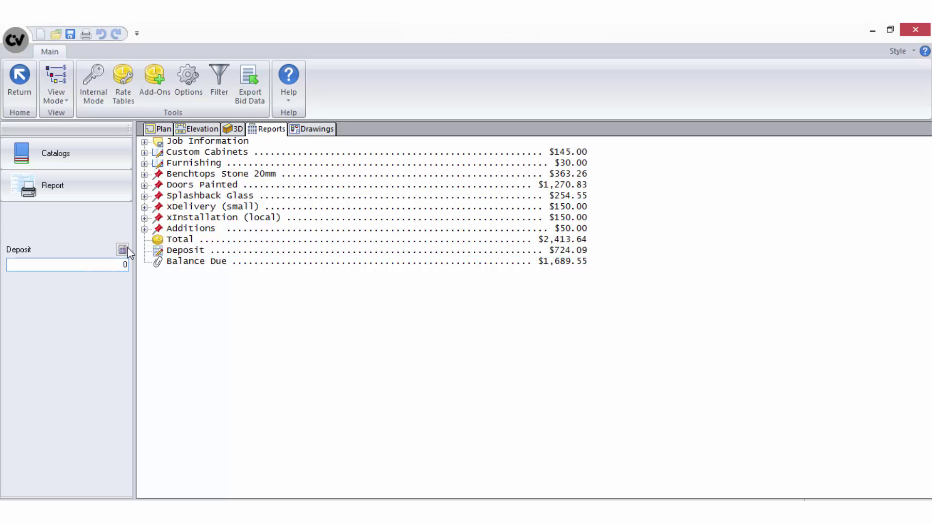
left_click(97, 86)
left_click_drag(67, 324, 90, 324)
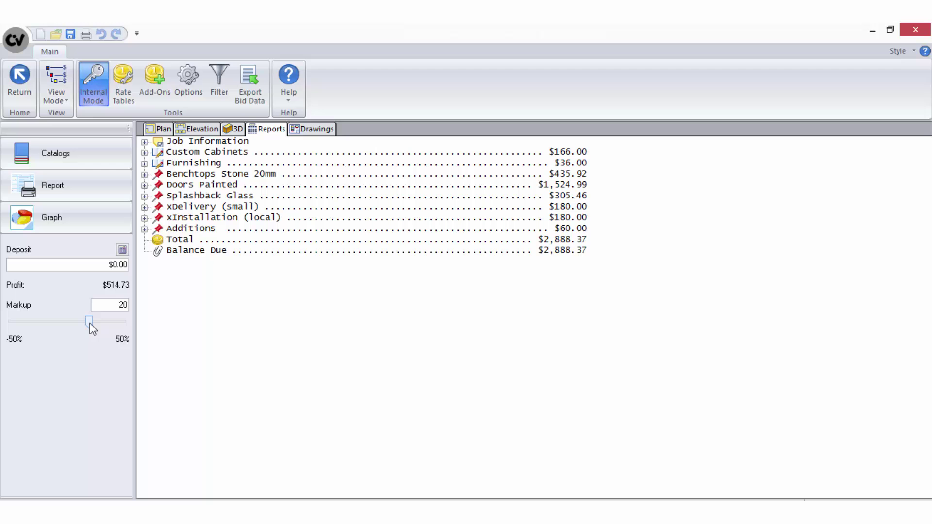
Step: Check the marked-up Total and the Markup value, then turn Internal Mode back off
left_click(190, 240)
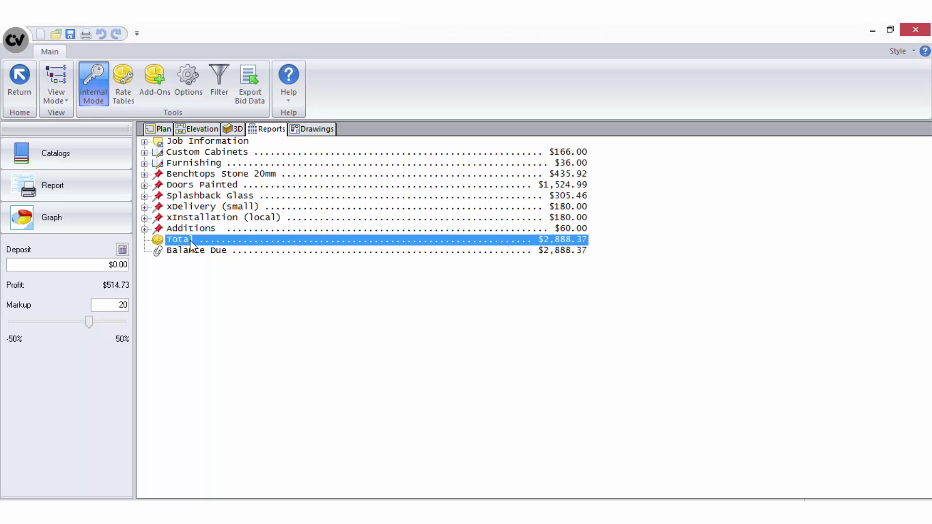
double_click(115, 305)
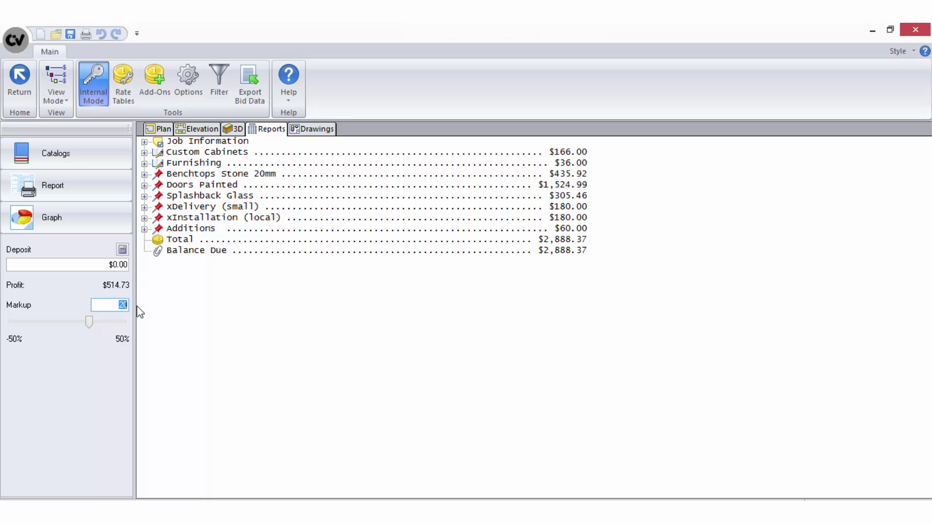
left_click(95, 89)
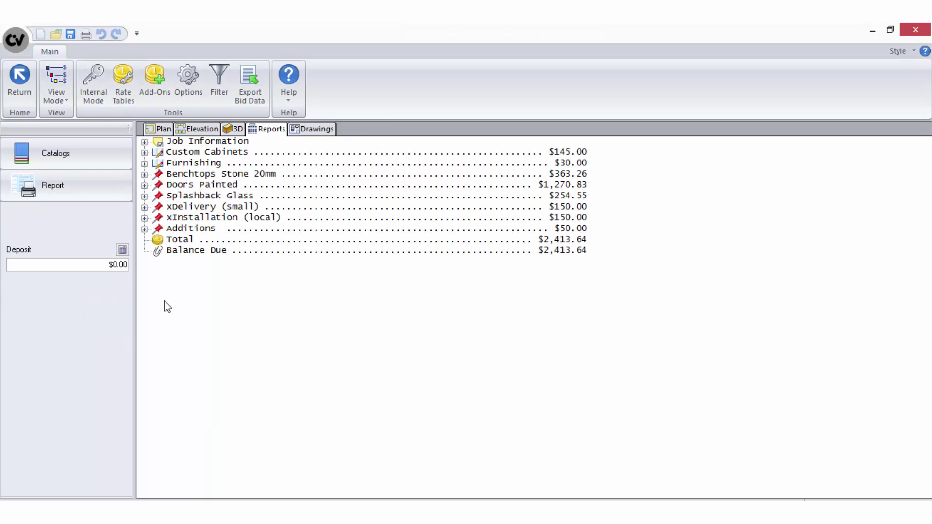
left_click(113, 185)
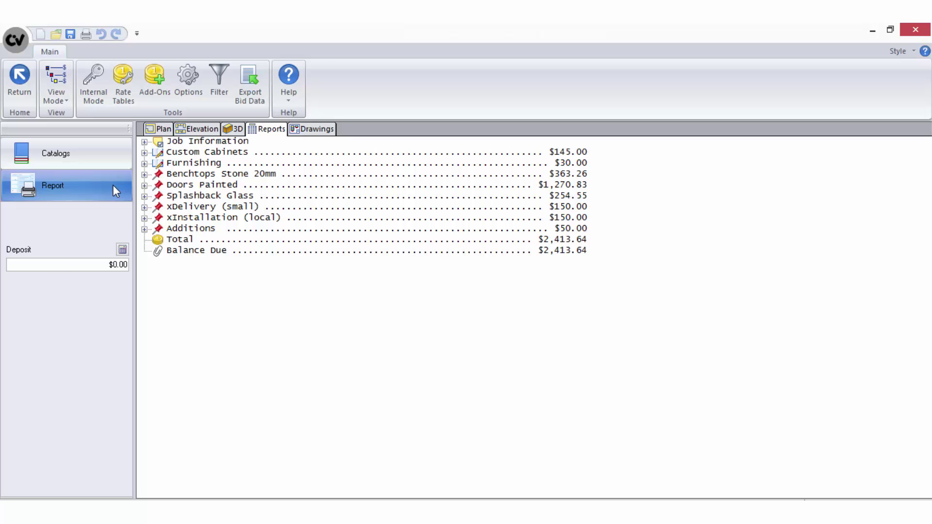
left_click(113, 185)
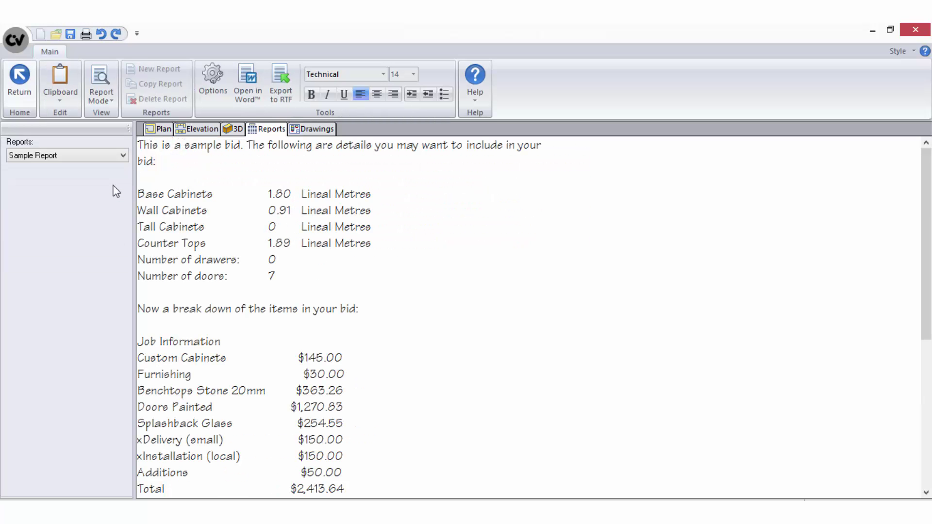
Step: Switch the Sample Report to Setup Mode so its field codes like <Lin M Base> and <Doors> show
left_click(114, 98)
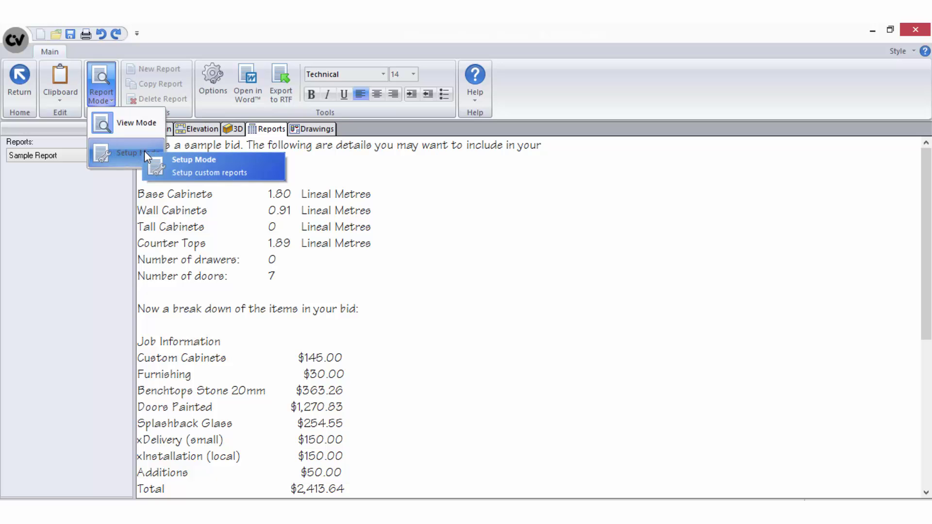
left_click(149, 127)
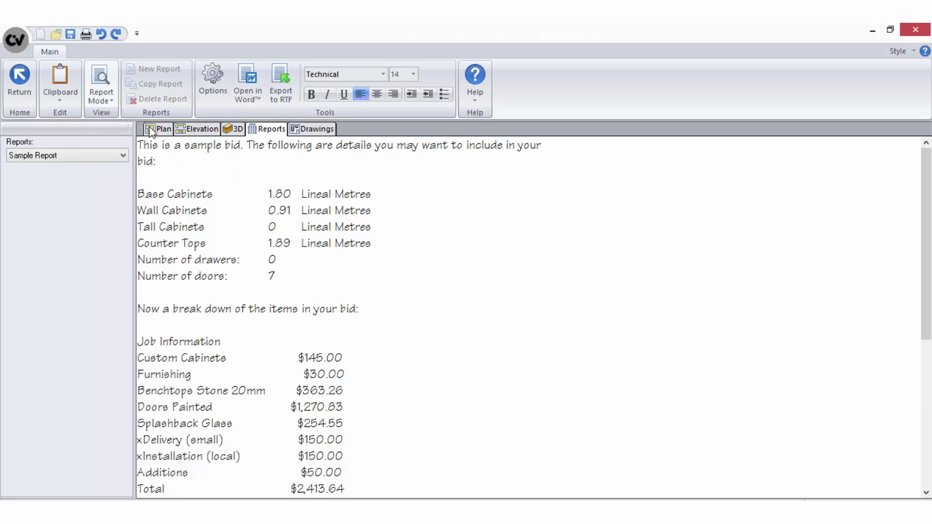
left_click(301, 194)
left_click(104, 101)
left_click(123, 149)
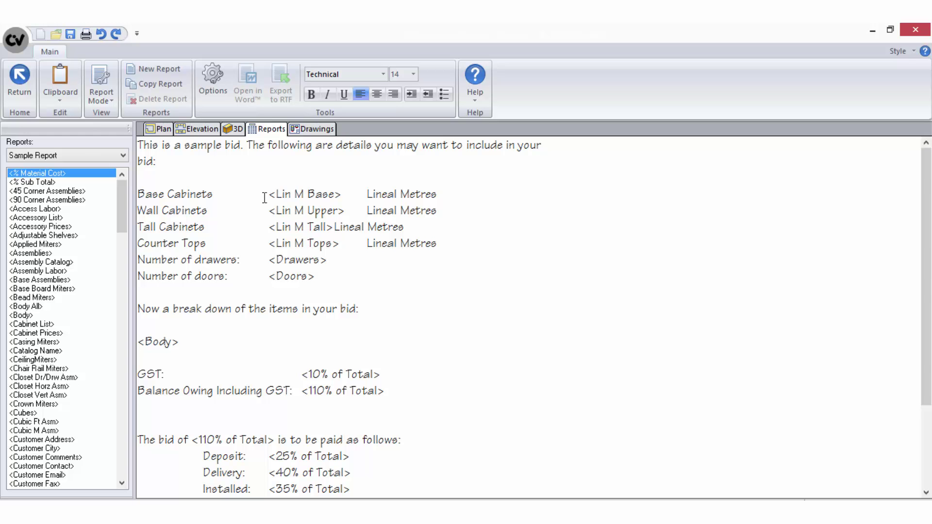
Step: Insert a new first line reading 'Sample Quote For:' above the report's intro text
left_click(140, 144)
key("Return")
key("Up")
type("Sample Quote")
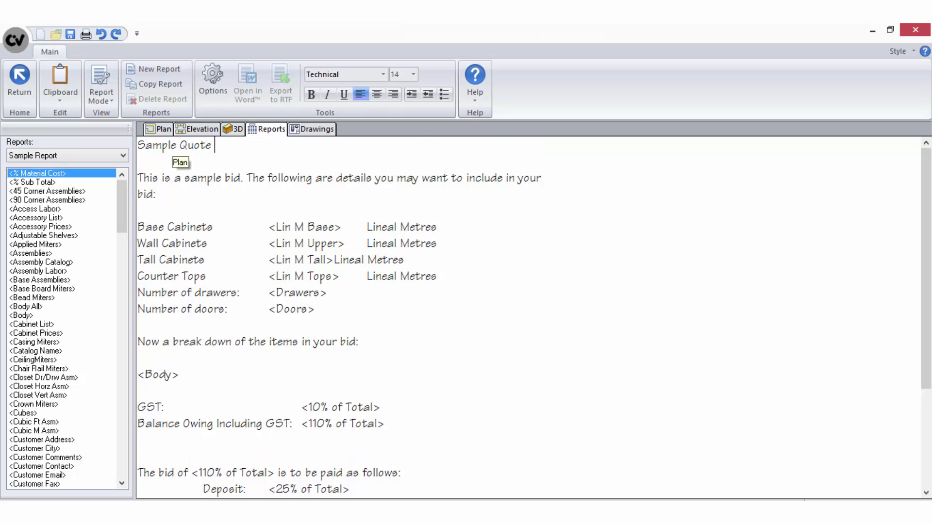
type(" For: <Customer Name>")
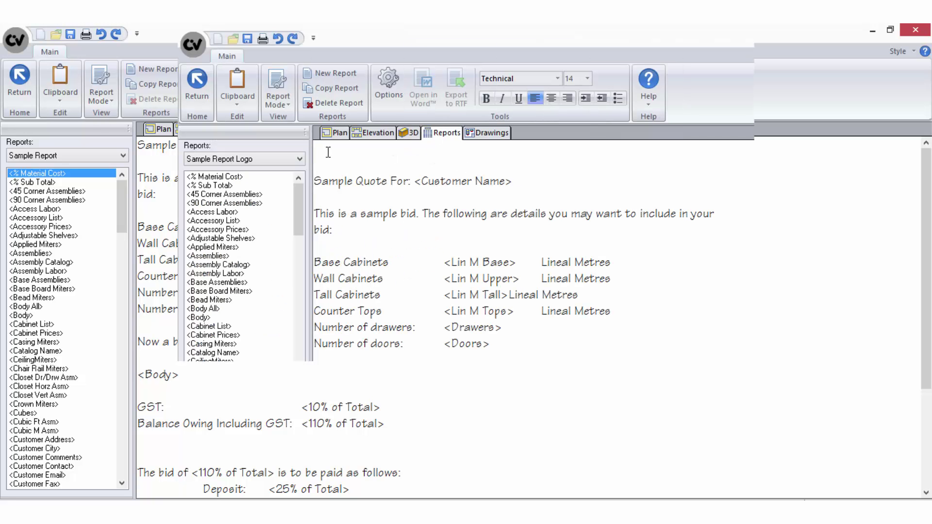
Step: Paste the company logo at the top of the report and right-align its line
right_click(328, 152)
left_click(345, 211)
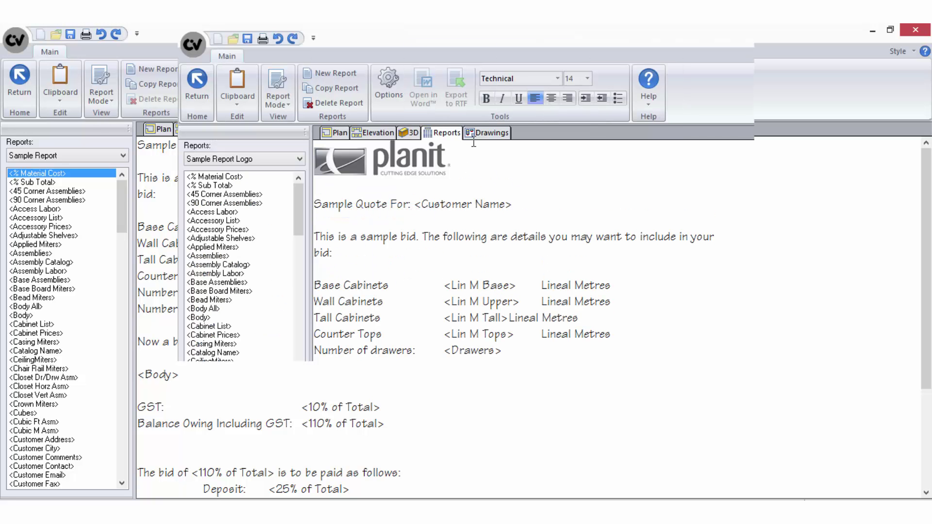
left_click(567, 98)
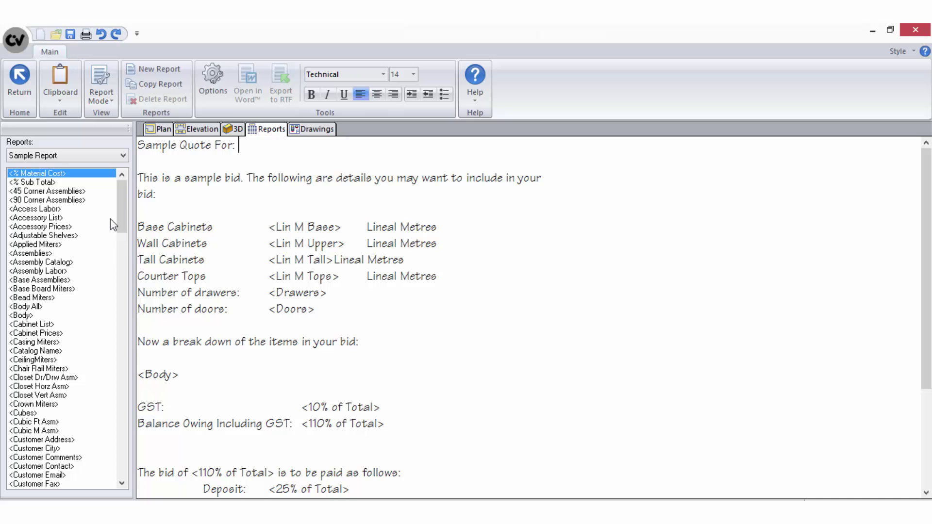
Step: Insert the <Customer Name> field after the 'Sample Quote For:' heading
left_click_drag(121, 214, 130, 258)
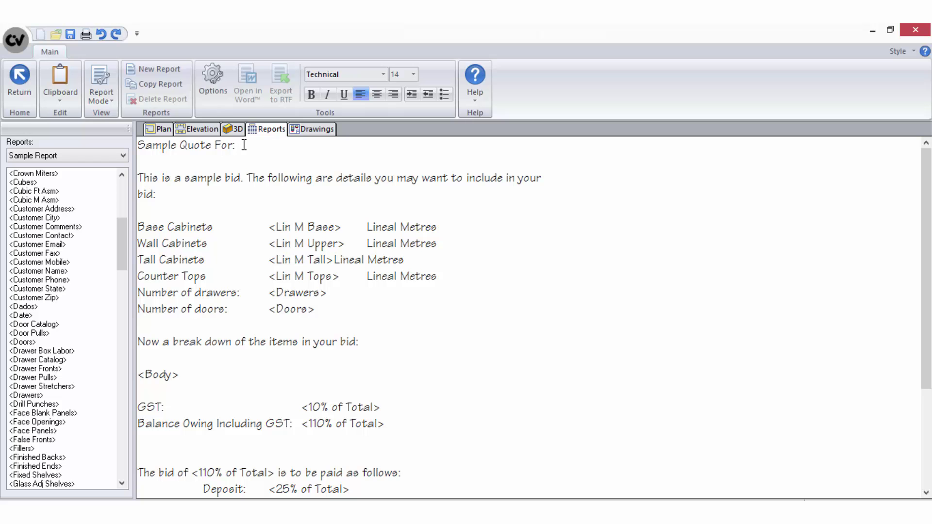
left_click(55, 272)
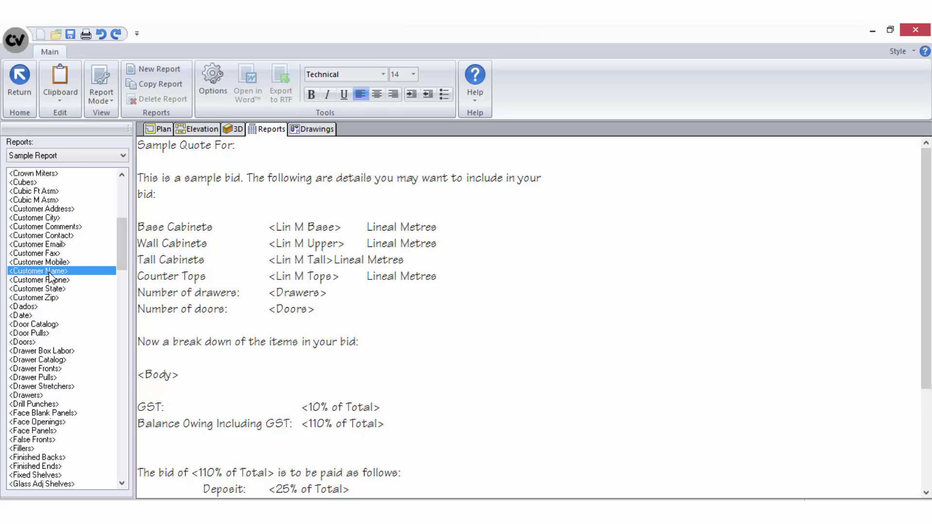
double_click(50, 271)
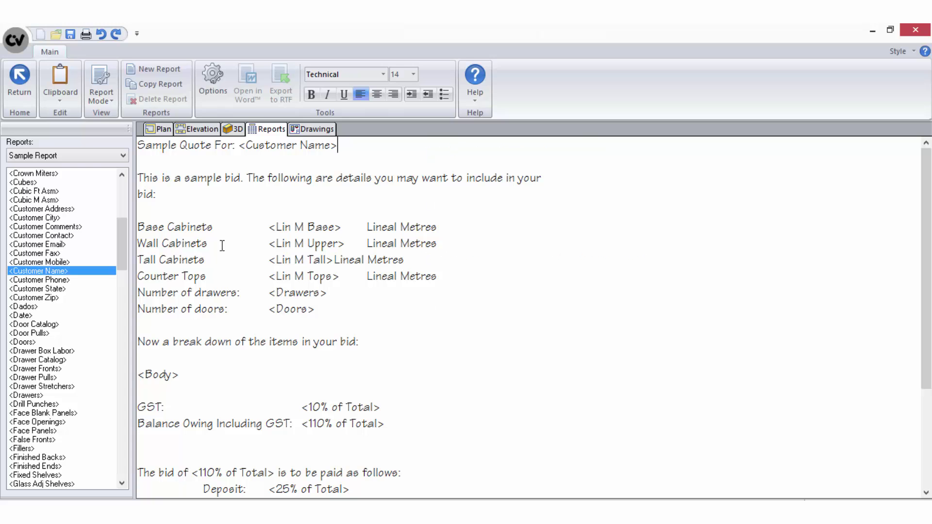
Step: Pick the percent of Total field from the Reports list and place the cursor on the GST line
left_click_drag(121, 243, 123, 478)
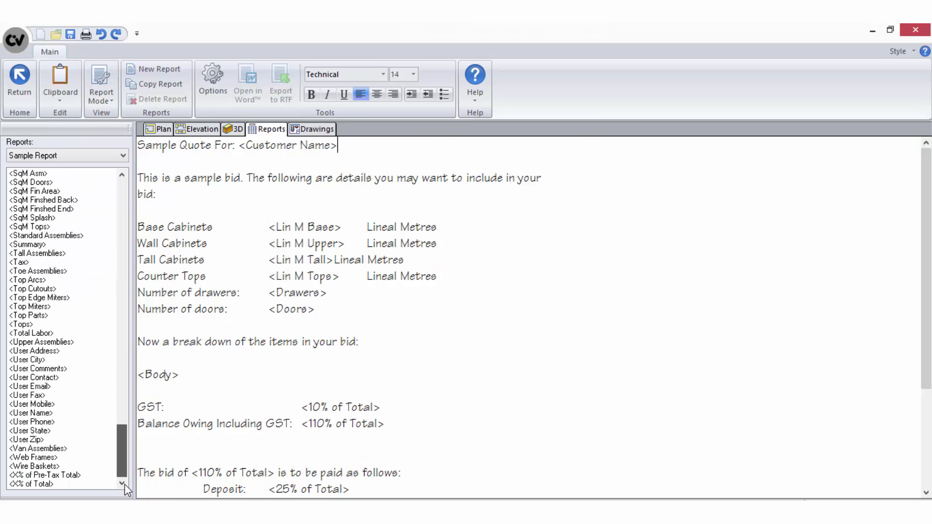
left_click(50, 484)
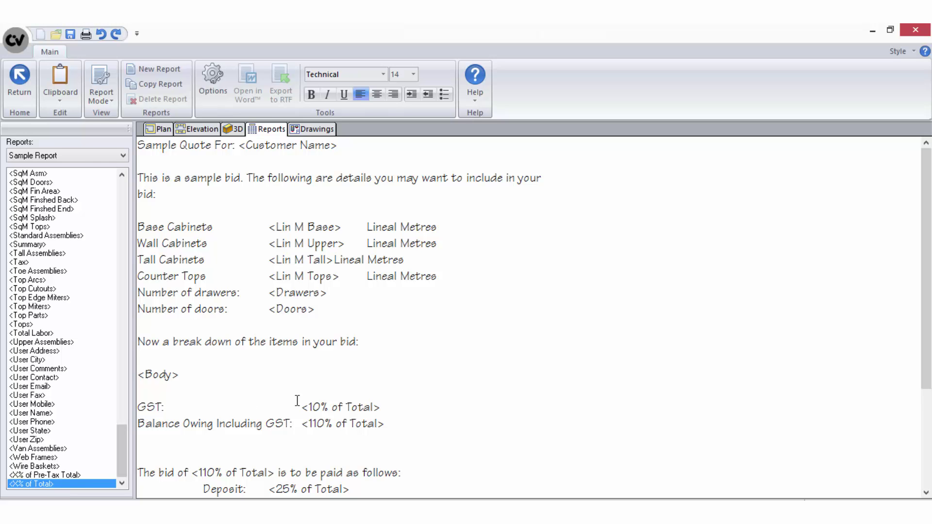
left_click(140, 411)
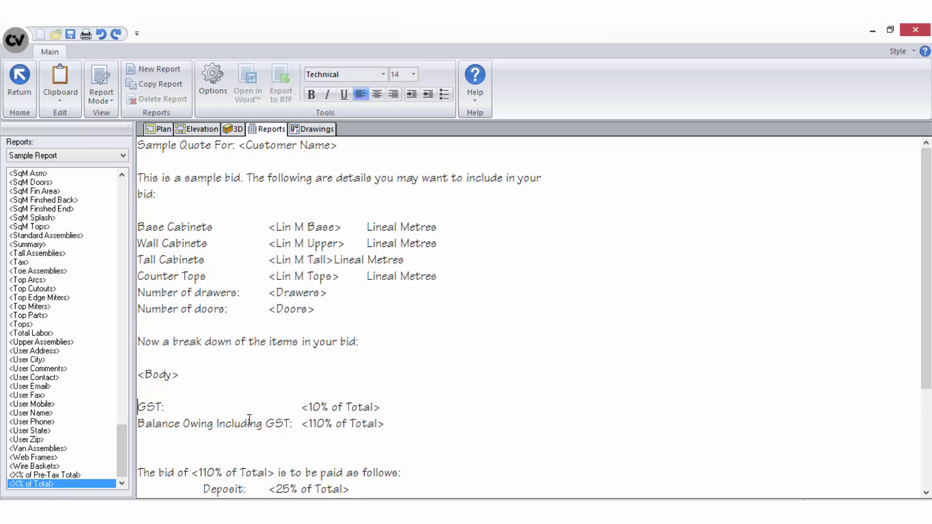
left_click(387, 408)
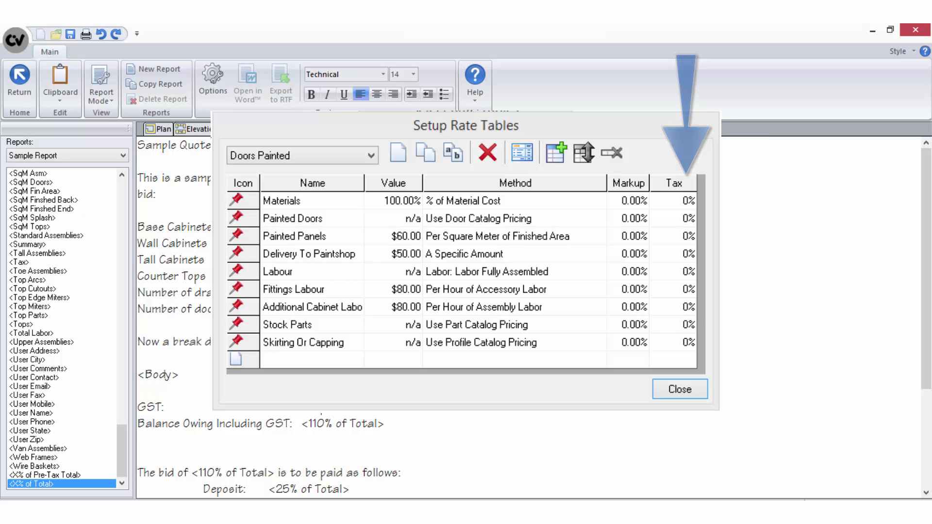
left_click(321, 406)
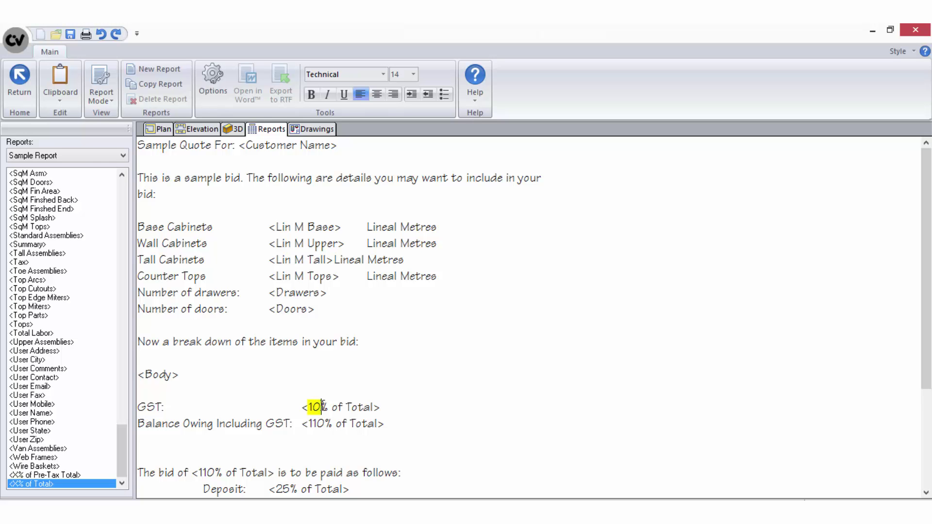
left_click(389, 405)
left_click(388, 421)
left_click(311, 423)
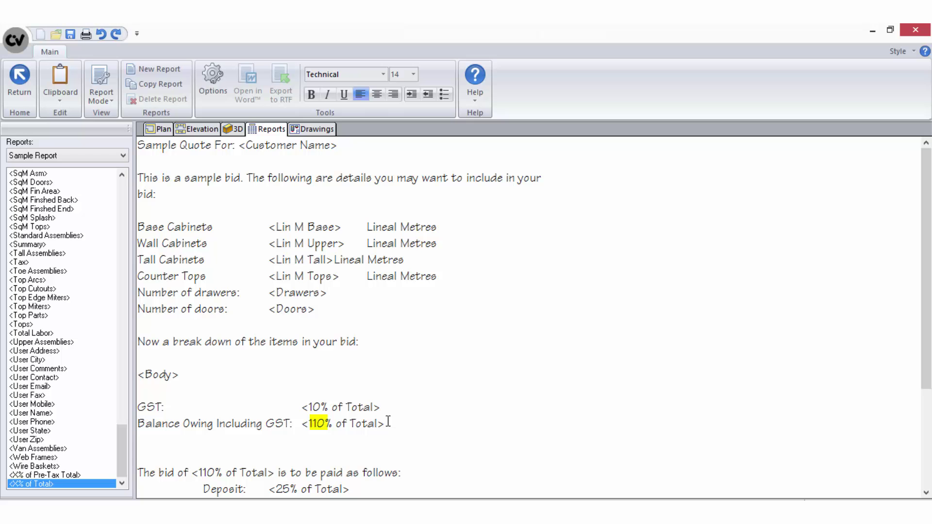